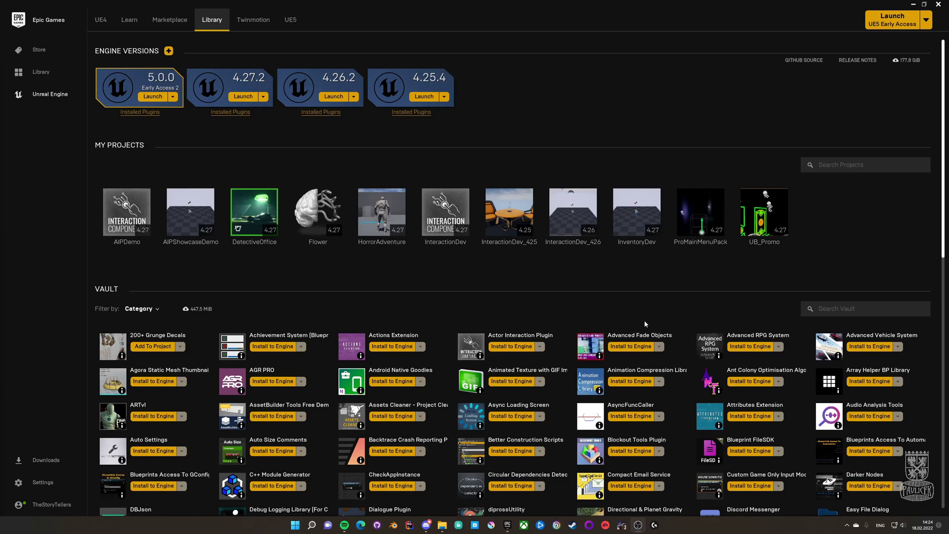
Find the Actor Interaction Plugin in the Vault and install it to engine 4.27.
left_click(828, 309)
type("Actor Inter")
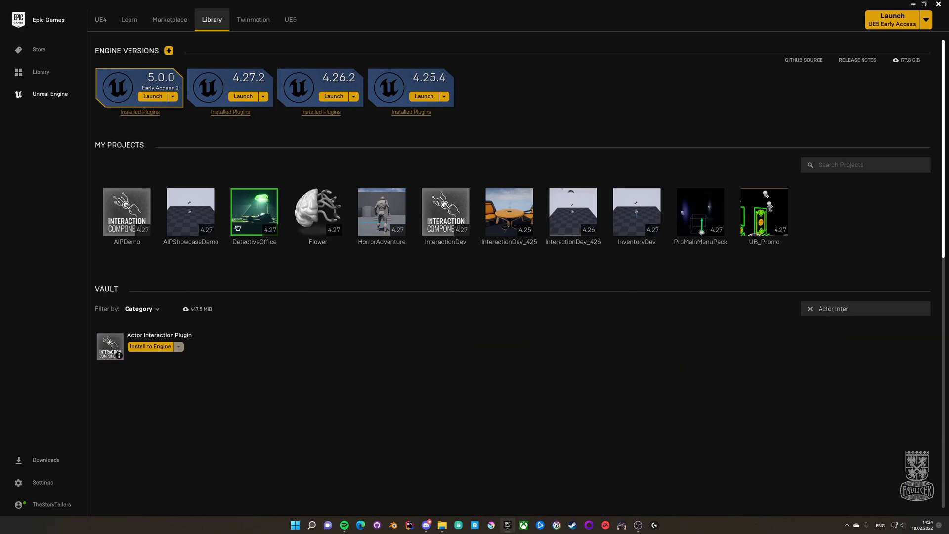
left_click(150, 346)
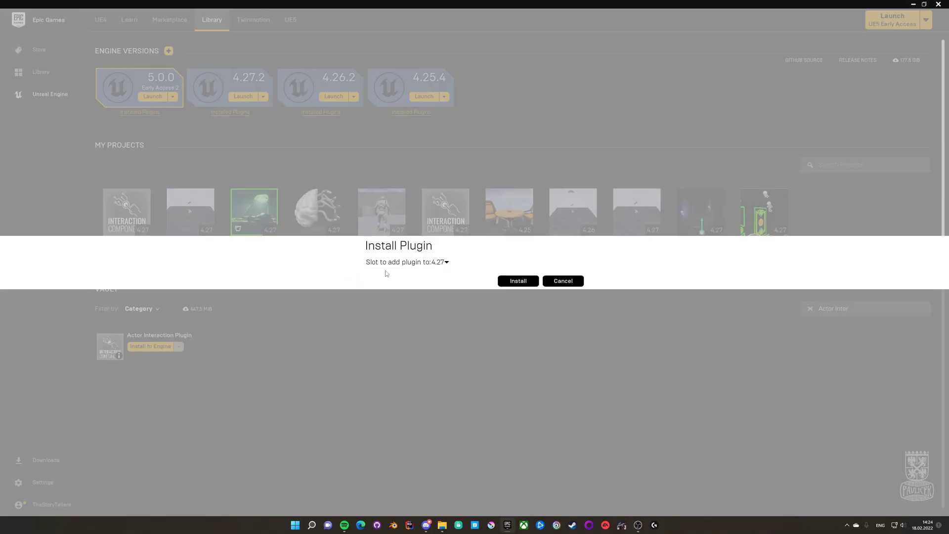
left_click(518, 280)
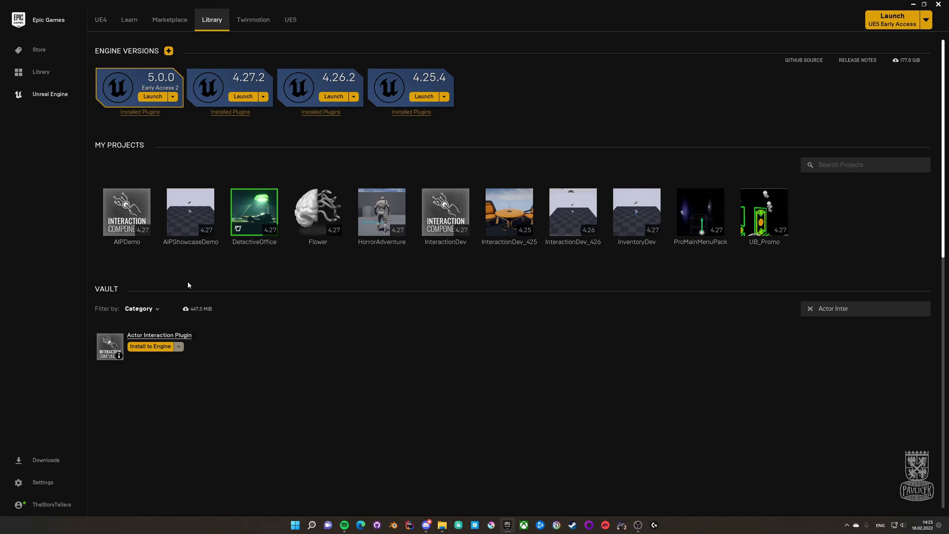
Launch AIPShowcaseDemo, toggle the Actor Interaction Plugin off and back on, then close the plugin list.
double_click(186, 226)
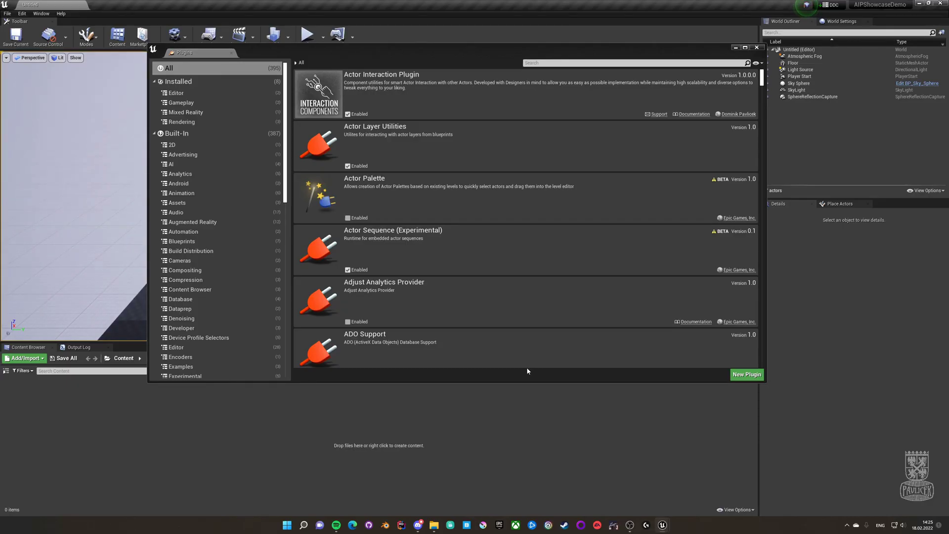
left_click(347, 114)
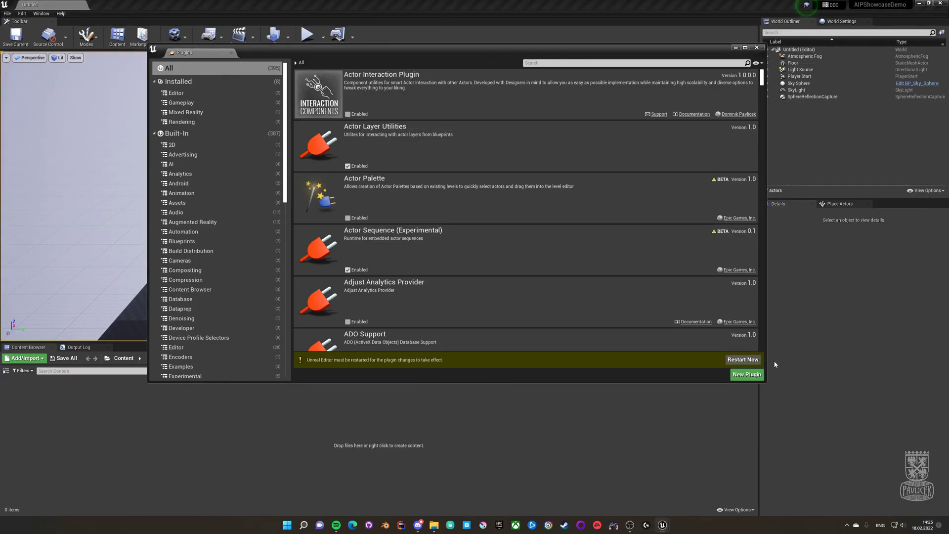
left_click(742, 360)
left_click(757, 47)
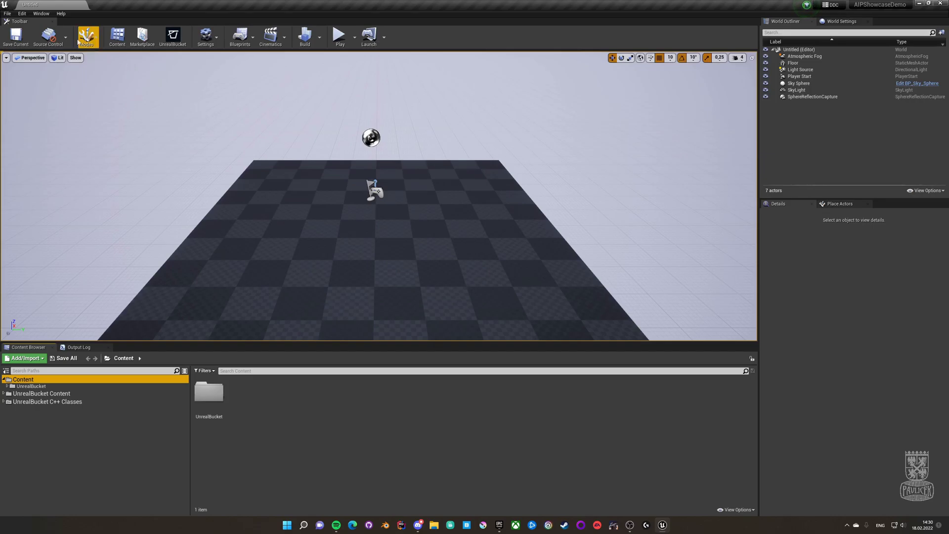
left_click(22, 13)
left_click(33, 119)
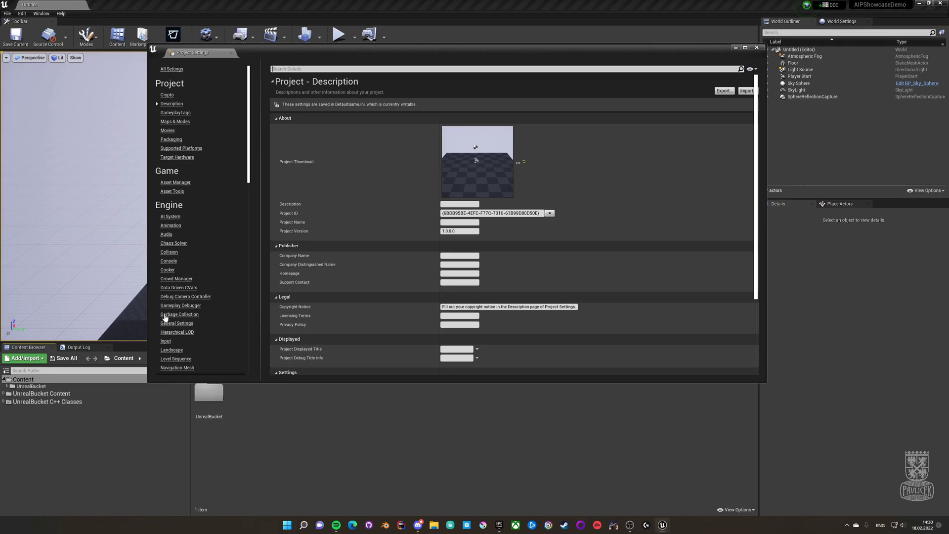
left_click(167, 343)
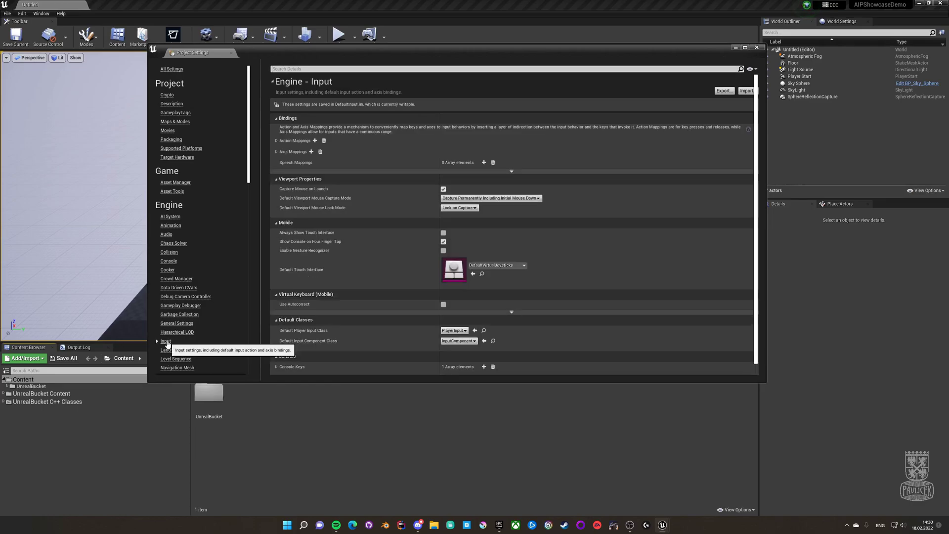
left_click(277, 152)
left_click(277, 140)
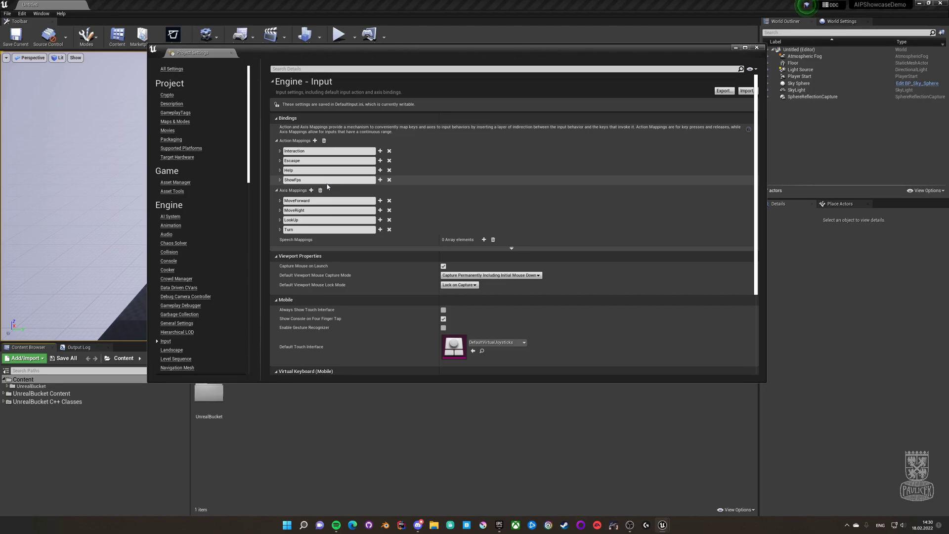
left_click(756, 48)
Launch the Unreal Bucket library, dismiss its welcome panel, scroll through the asset grid, and close it.
left_click(30, 386)
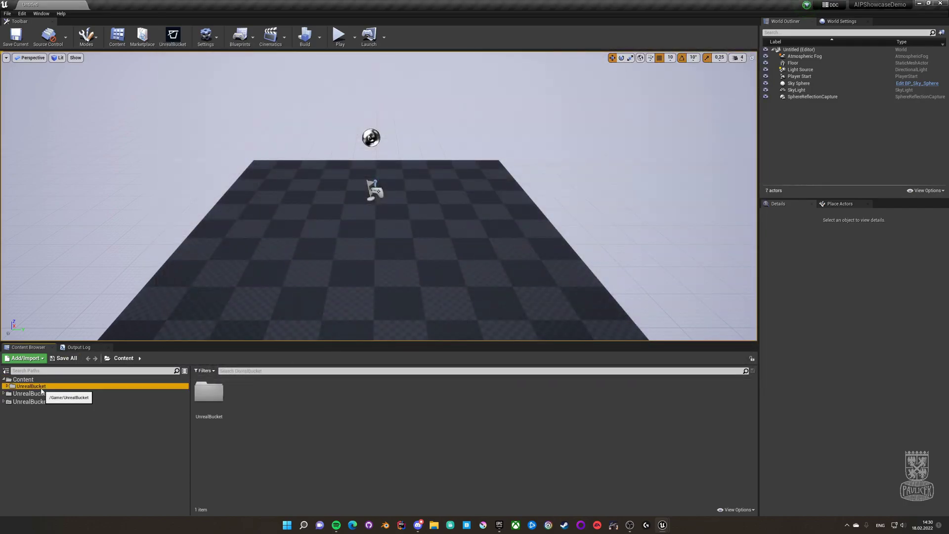
left_click(186, 44)
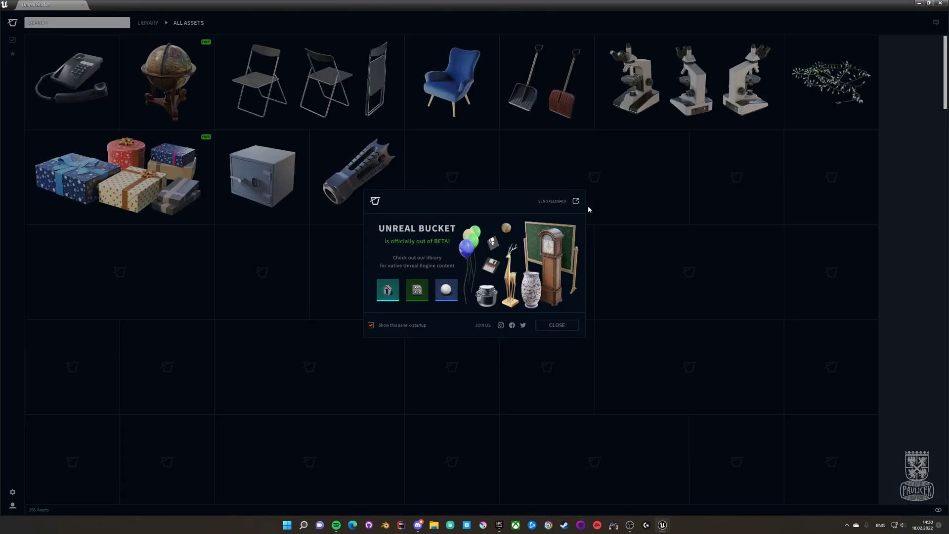
left_click(556, 325)
scroll(404, 253, "down", 1)
scroll(405, 255, "up", 1)
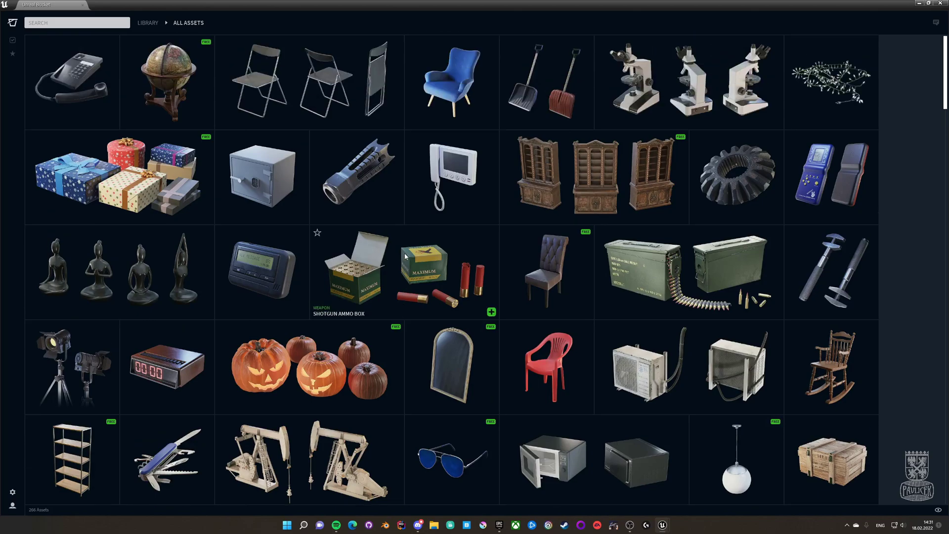
left_click(940, 4)
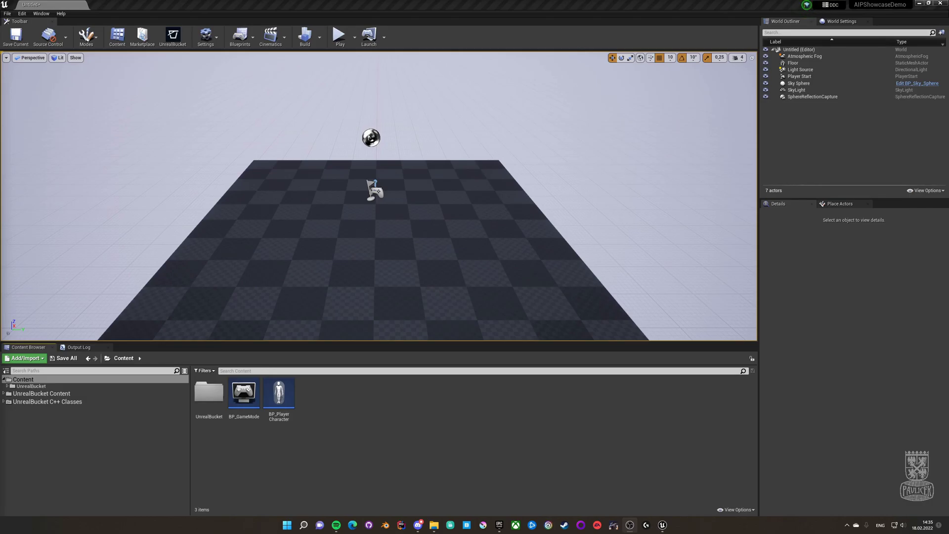
Add an Interactor Component (ActorInteractor1) to BP_PlayerCharacter and compile the blueprint.
double_click(279, 393)
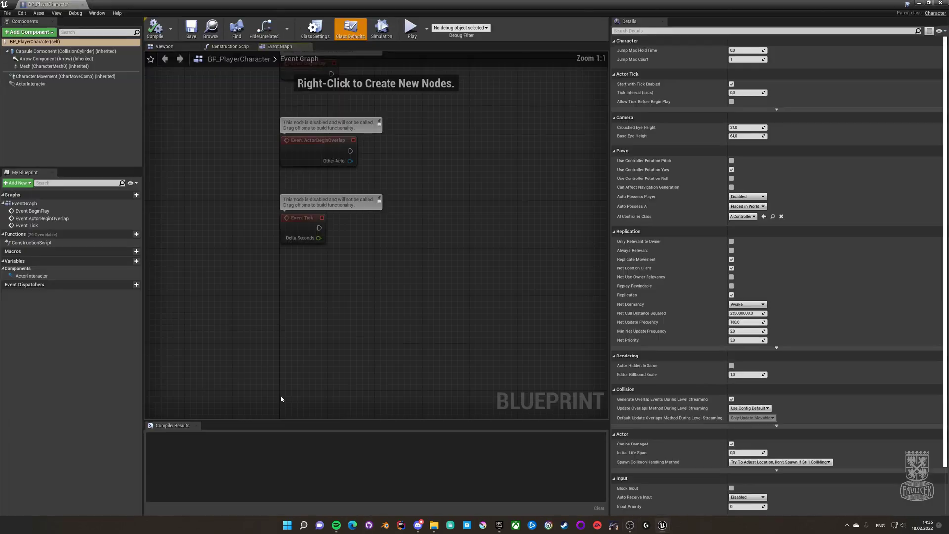
left_click(31, 33)
type("in")
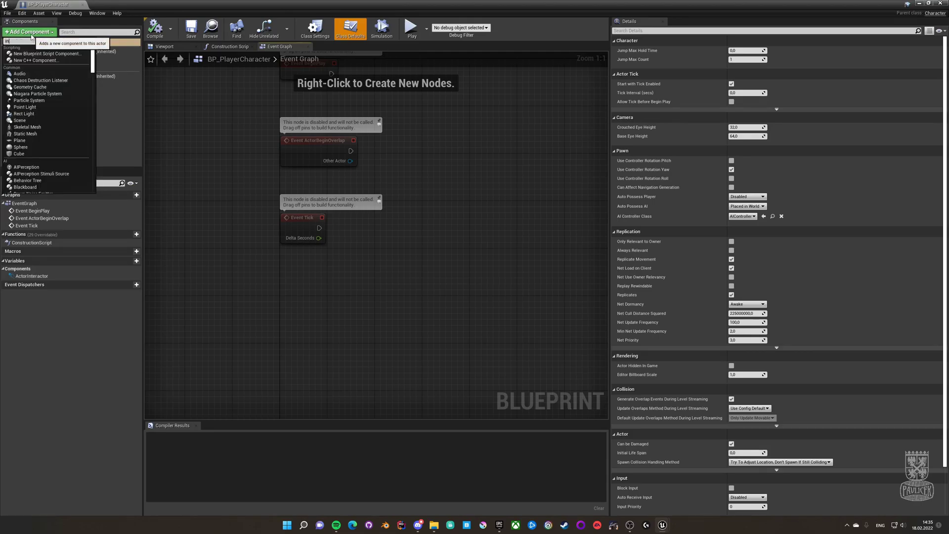
type("teract")
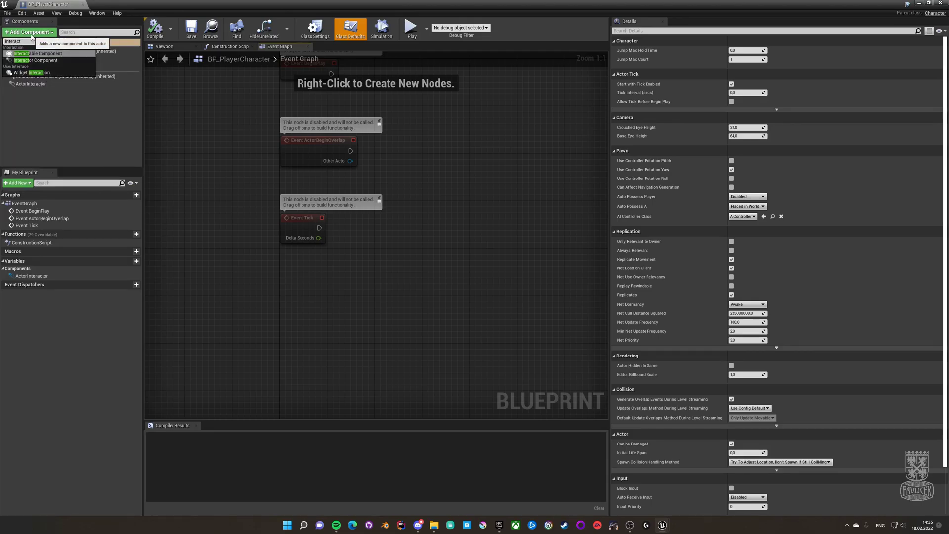
left_click(39, 62)
left_click(156, 33)
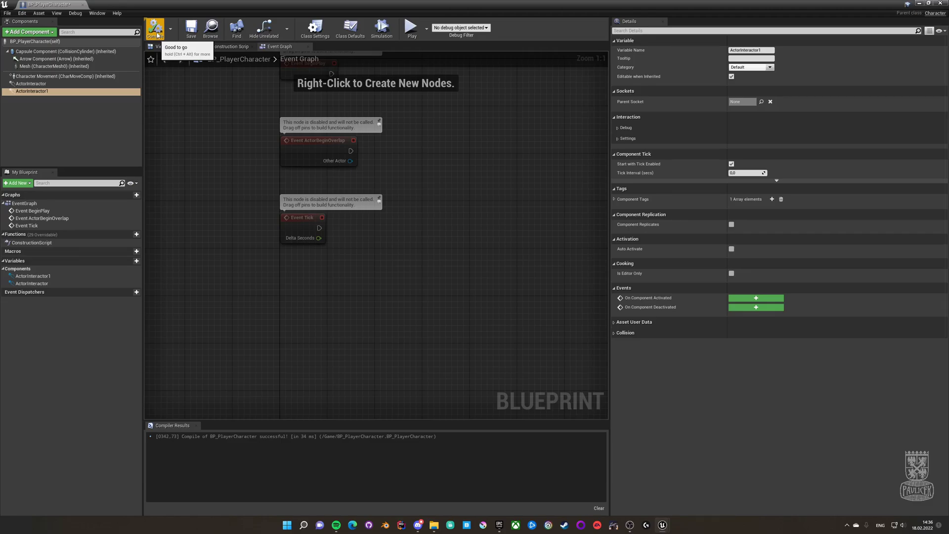
Place an InputAction Interaction event node in the character's event graph.
right_click(366, 279)
type("in")
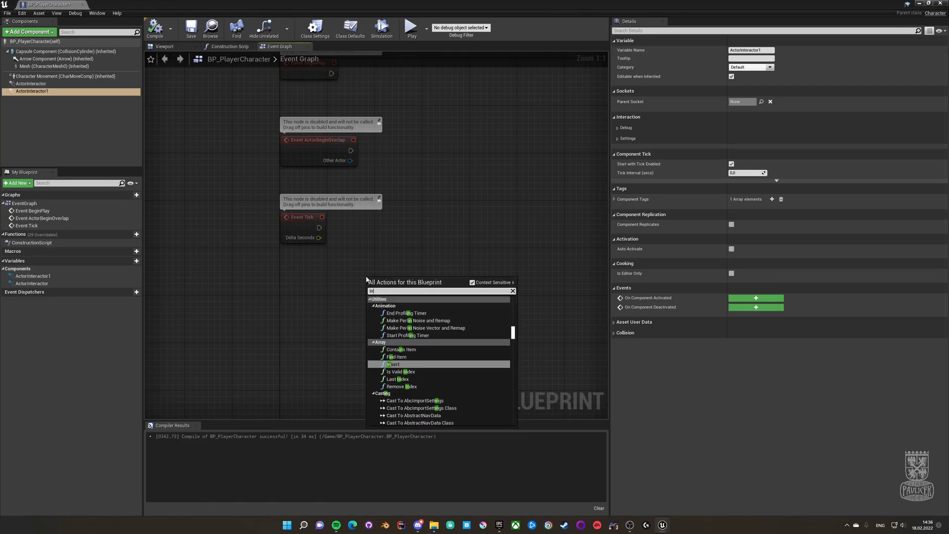
type("teraction")
key("Return")
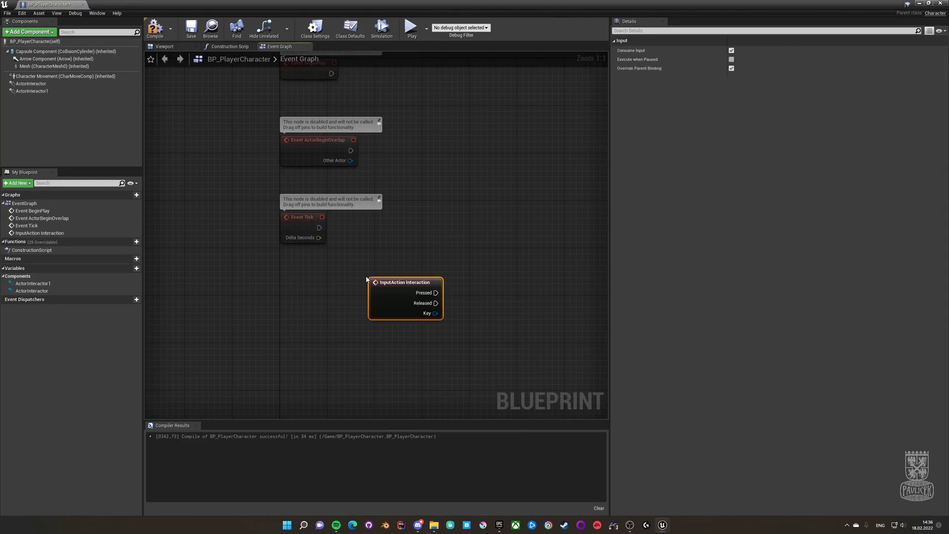
left_click_drag(382, 291, 292, 290)
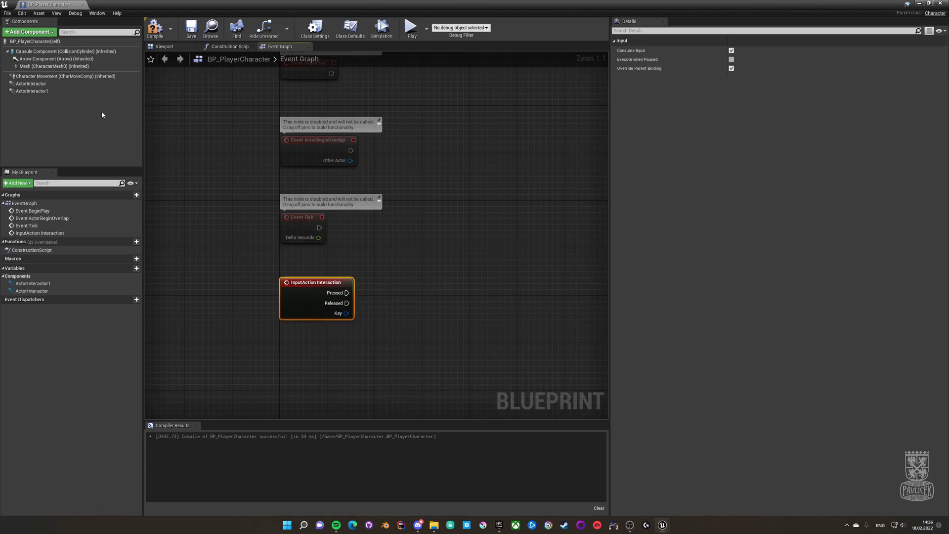
Add the ActorInteractor reference and a Call On Interaction Key Pressed node wired to Pressed.
left_click_drag(31, 84, 380, 321)
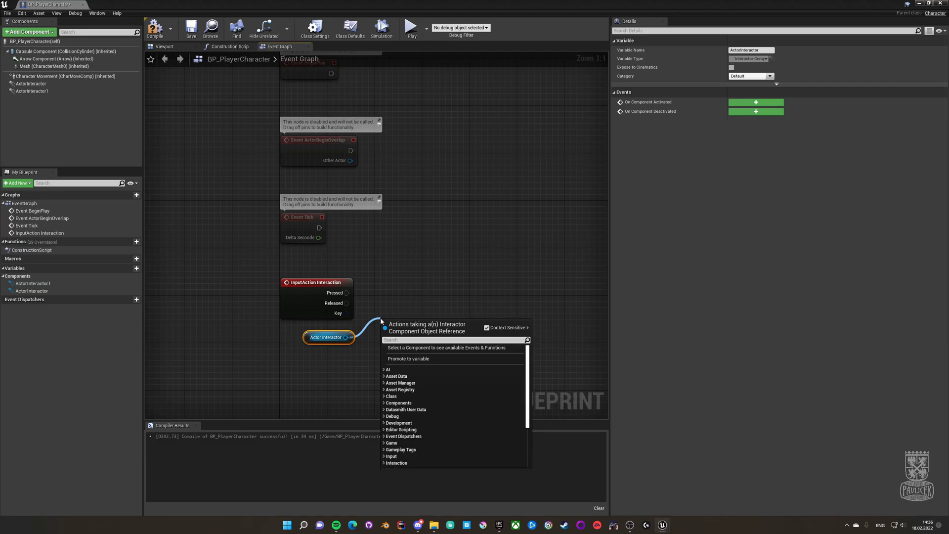
type("pres")
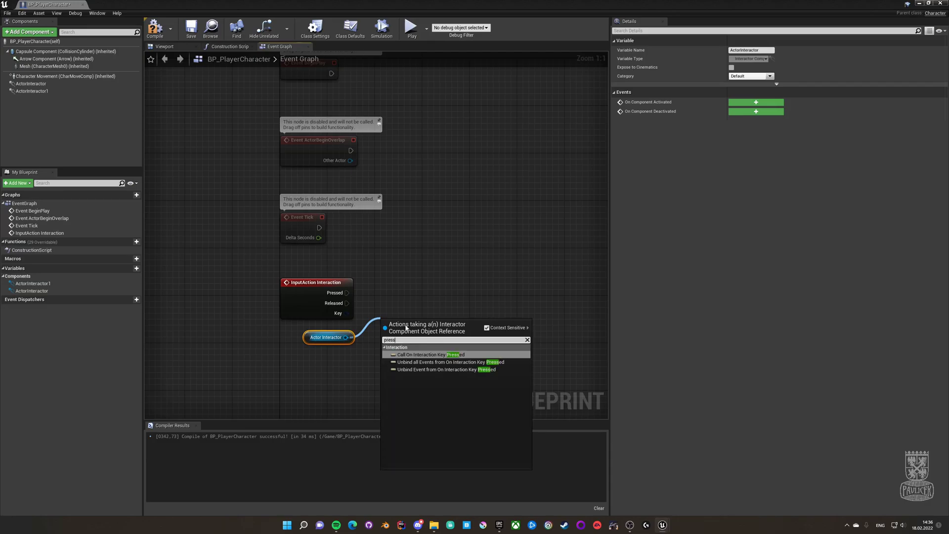
type("s")
key("Return")
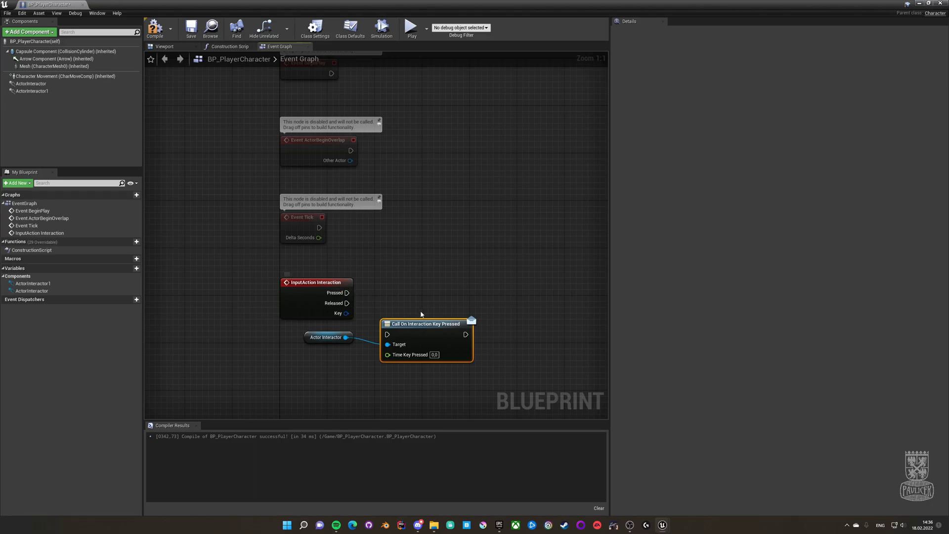
left_click_drag(346, 293, 450, 311)
Add a Call On Interaction Key Released node from the ActorInteractor and wire it to Released.
left_click_drag(346, 337, 400, 365)
type("rele")
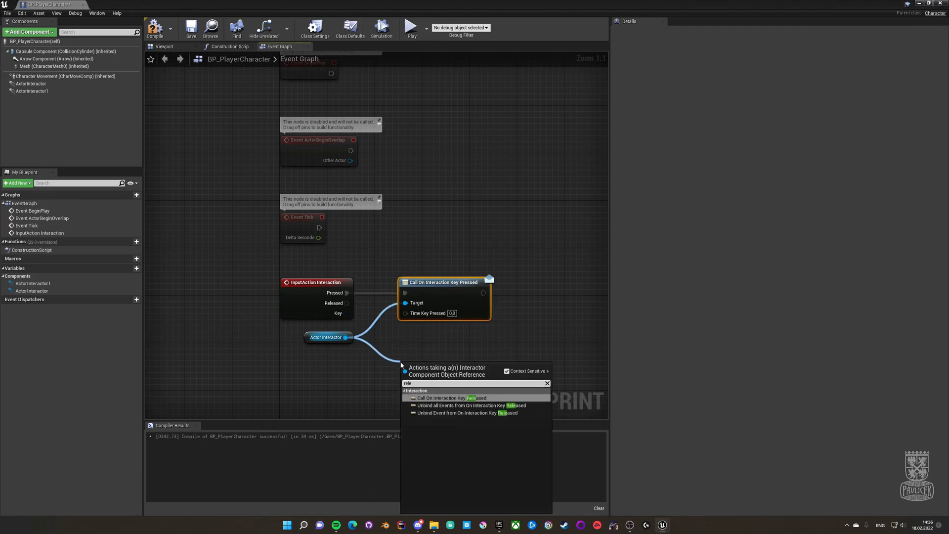
key("Return")
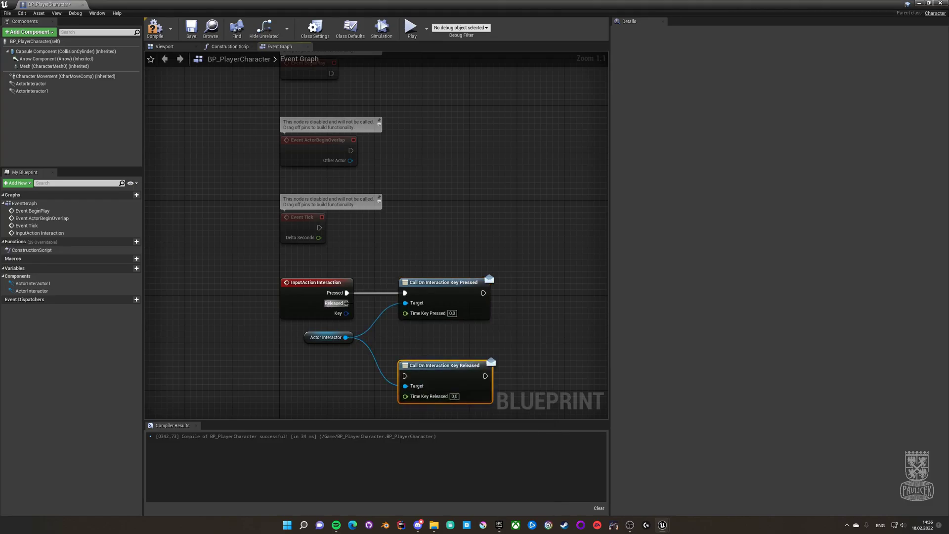
left_click_drag(347, 303, 439, 329)
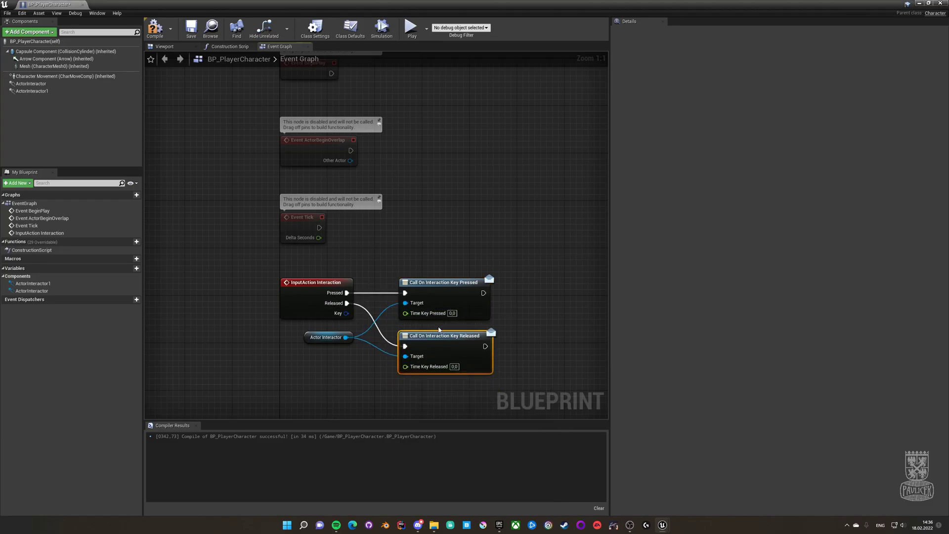
right_click_drag(397, 351, 359, 355)
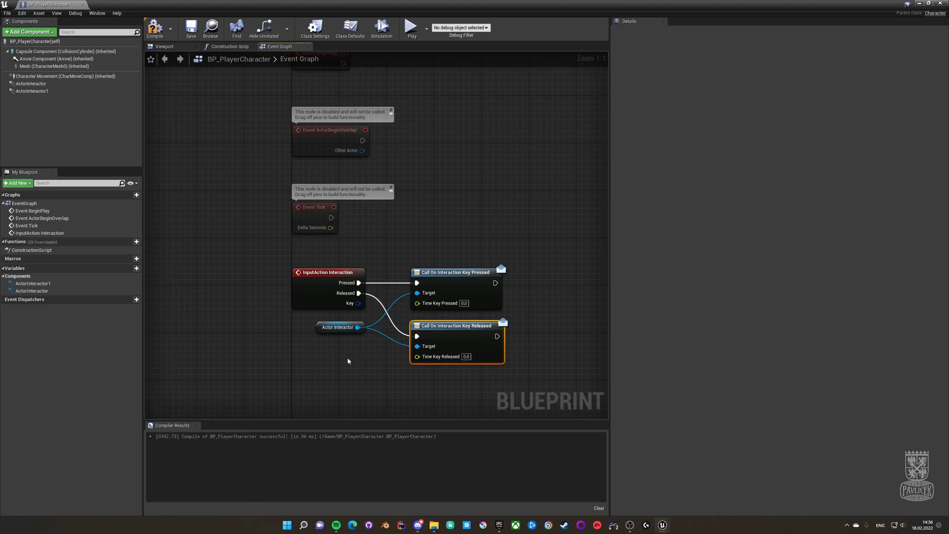
Feed a Get Time Seconds node into Time Key Released, then compile and save BP_PlayerCharacter.
right_click(345, 363)
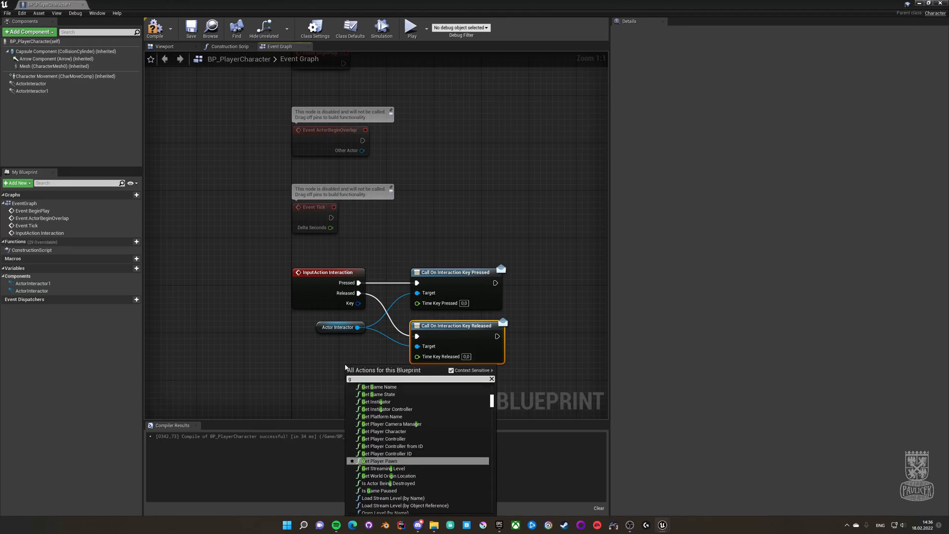
type("get timese")
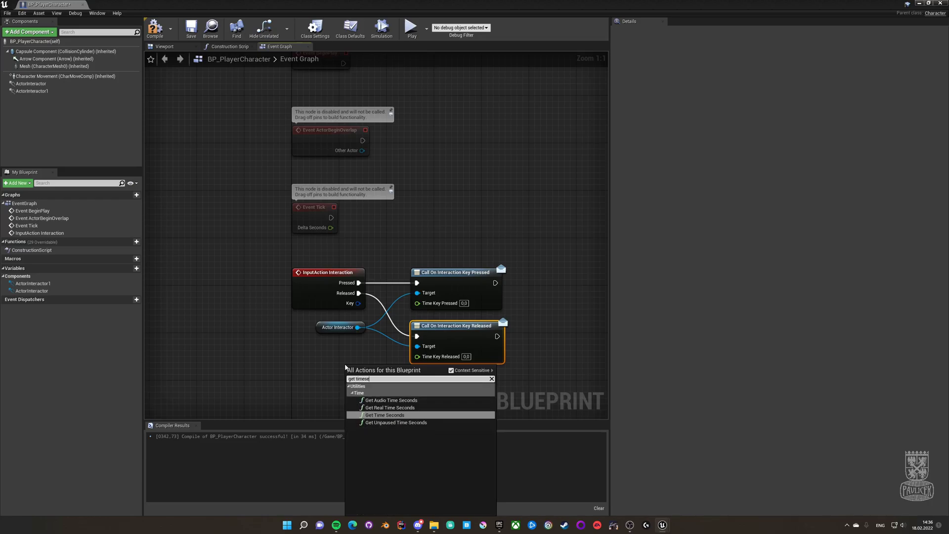
left_click(386, 415)
left_click_drag(400, 372, 418, 302)
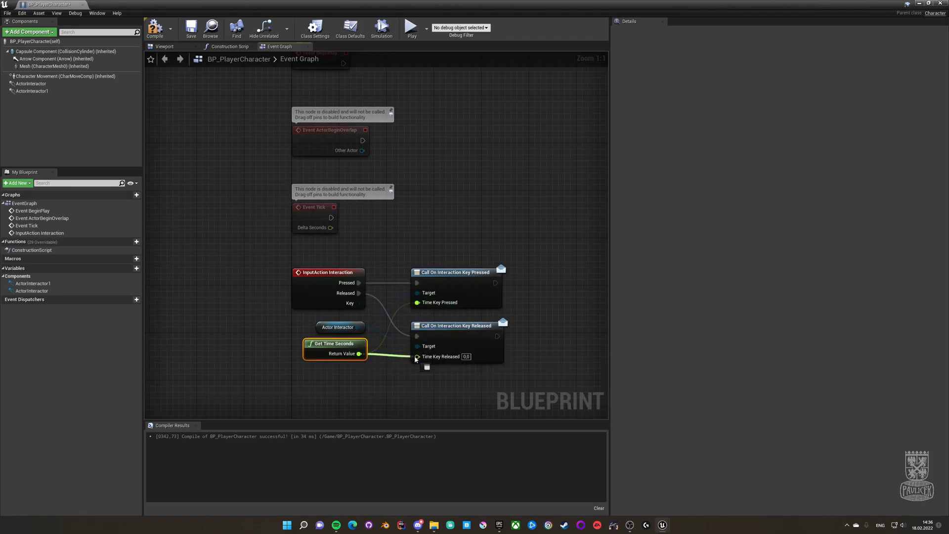
left_click_drag(415, 359, 417, 356)
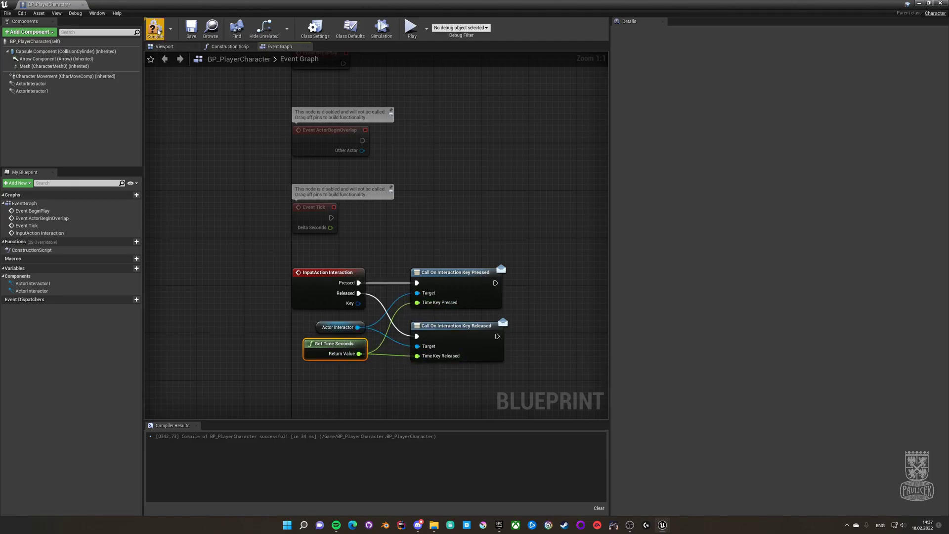
left_click(154, 28)
left_click(190, 29)
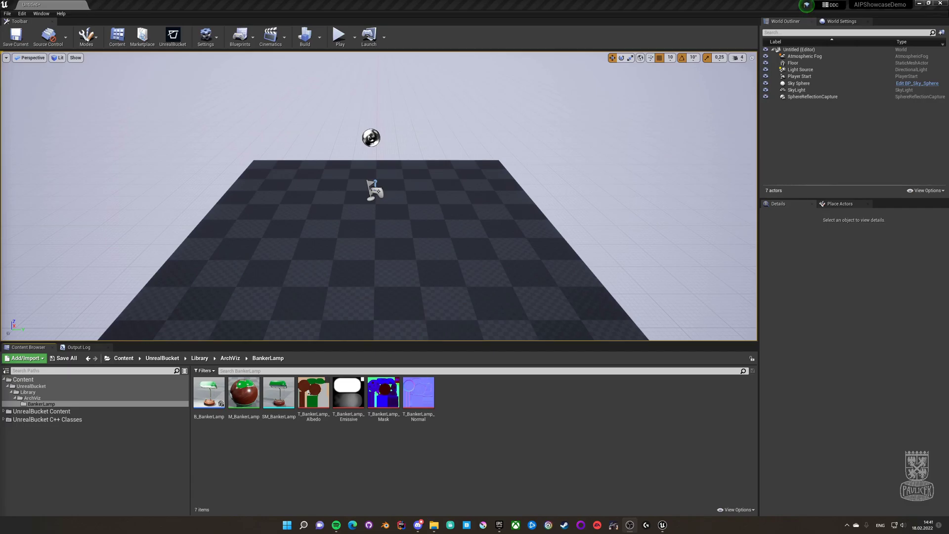
Add an Interactable Component (ActorInteractable) to B_BankerLamp, compile it, and show the lamp preview.
double_click(202, 392)
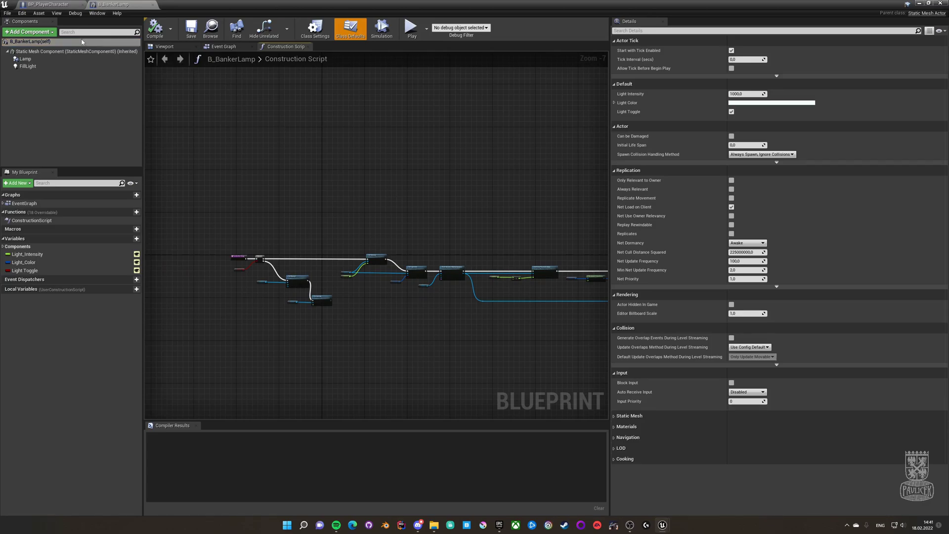
left_click(40, 33)
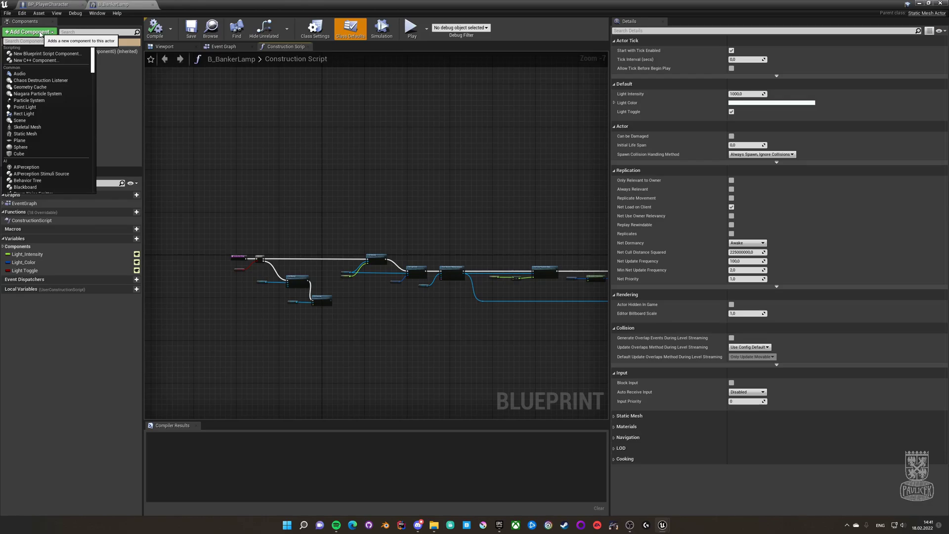
type("intera")
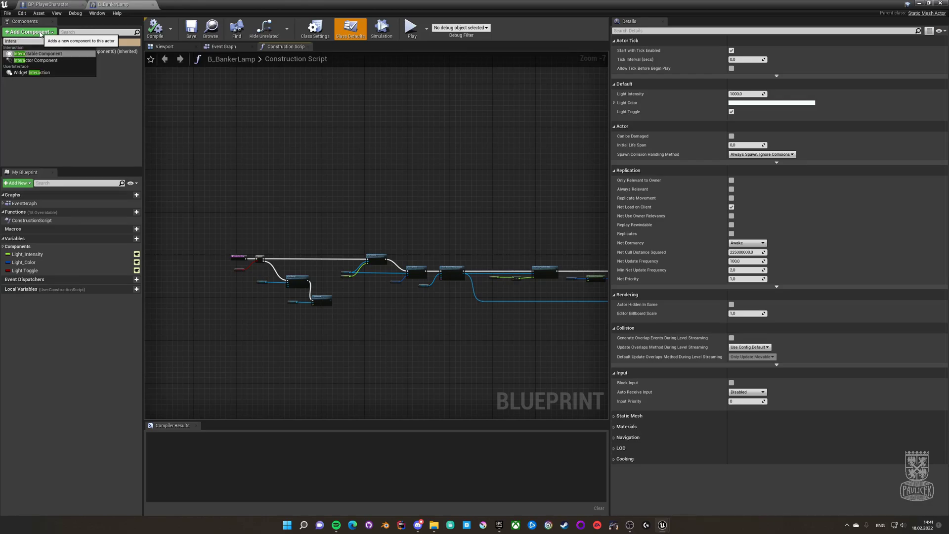
left_click(38, 53)
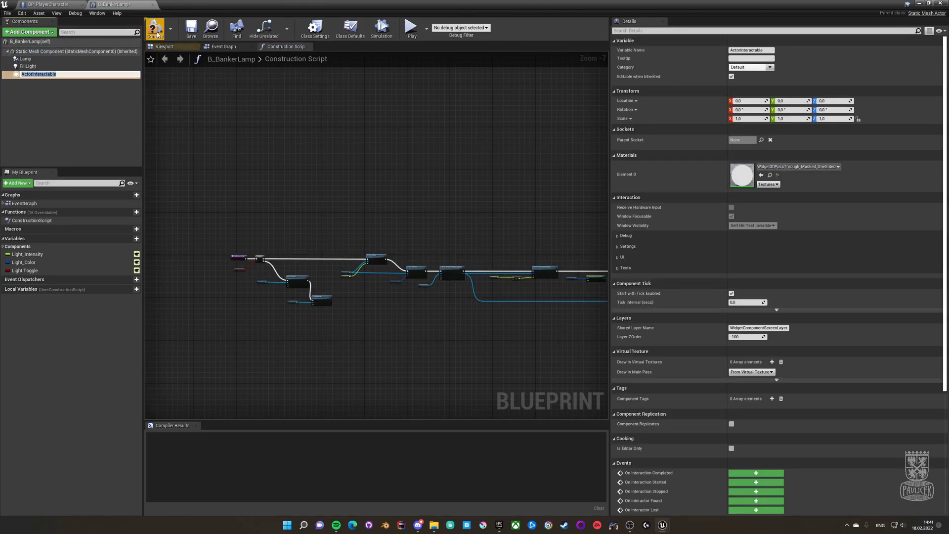
left_click(158, 33)
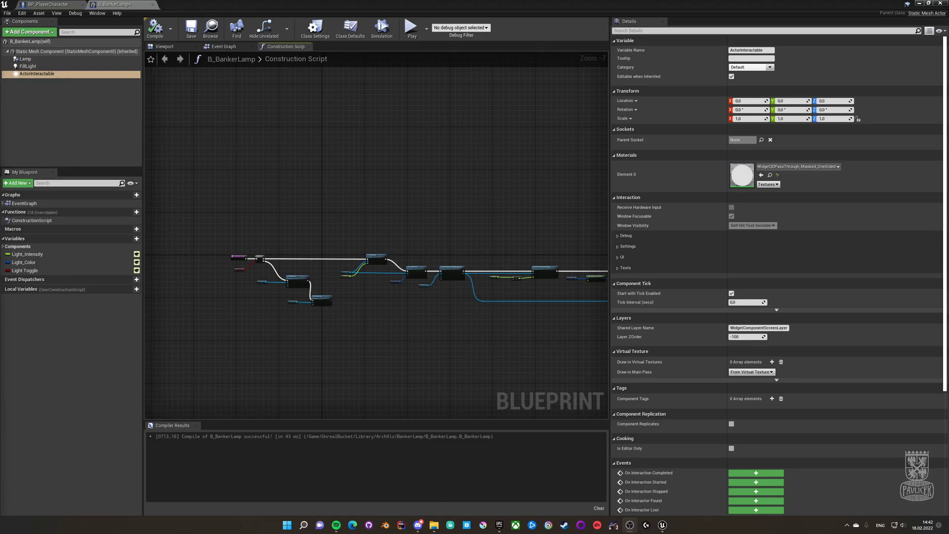
left_click(188, 49)
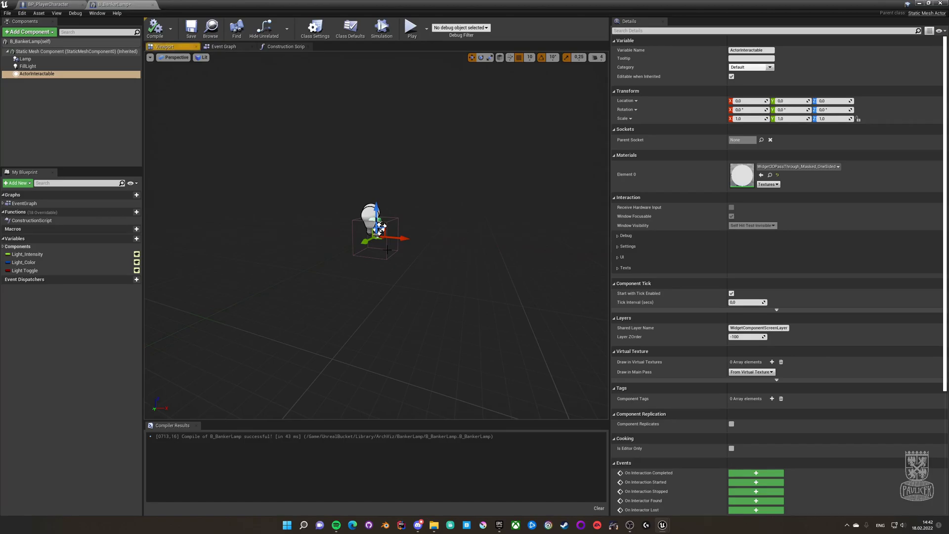
Set camera speed to 1 and raise ActorInteractable above the lamp shade to Z 50.0.
left_click(597, 57)
left_click_drag(611, 77, 594, 75)
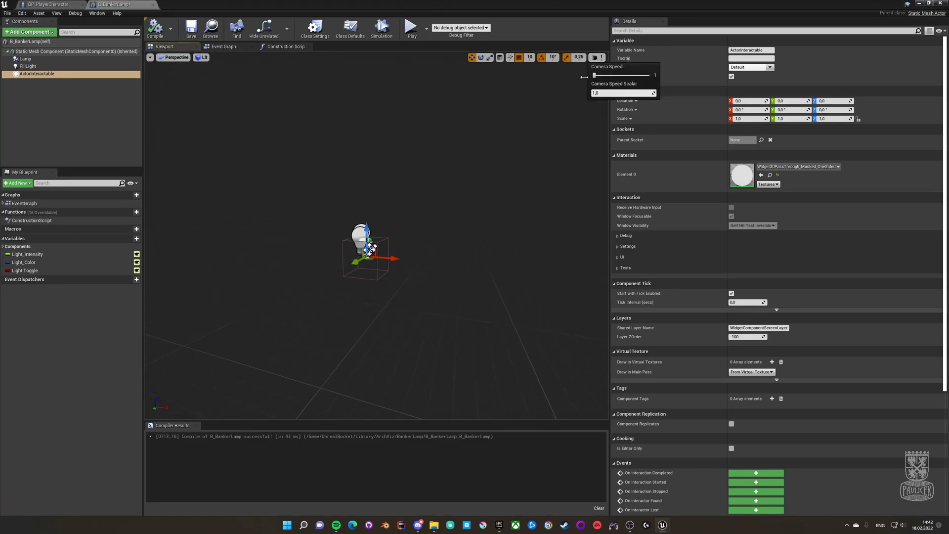
right_click_drag(594, 79, 584, 93)
right_click_drag(410, 212, 414, 212)
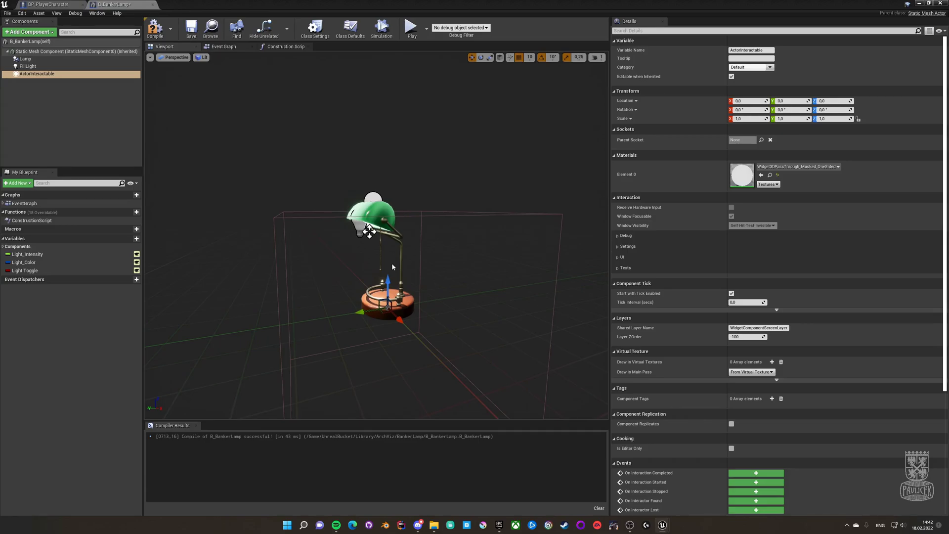
left_click_drag(389, 282, 402, 128)
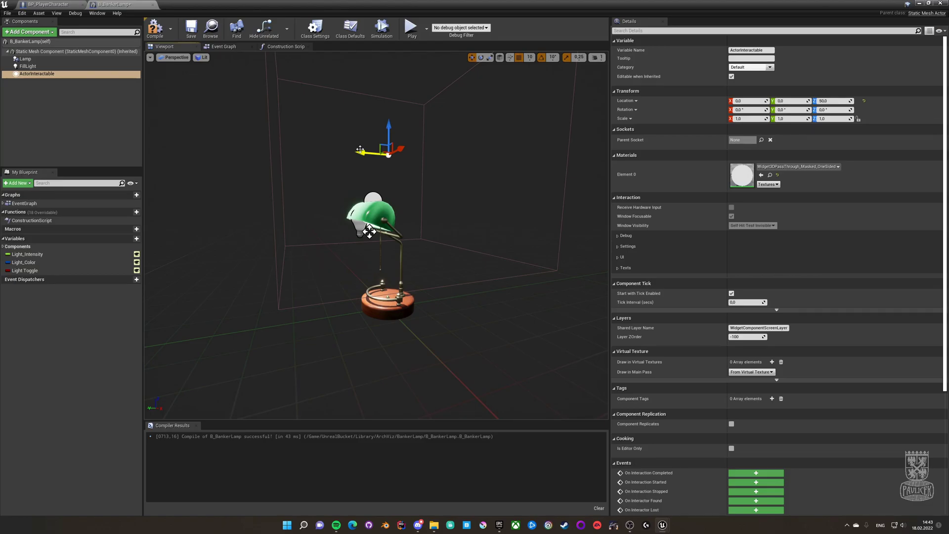
right_click_drag(360, 149, 363, 246)
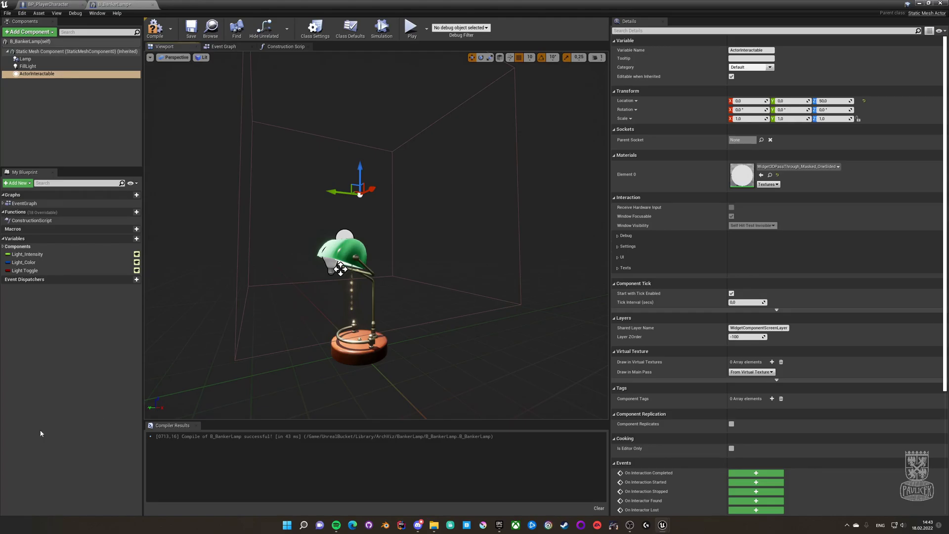
Expand ActorInteractable's Settings to show the Interaction Collision box transform values.
left_click(626, 246)
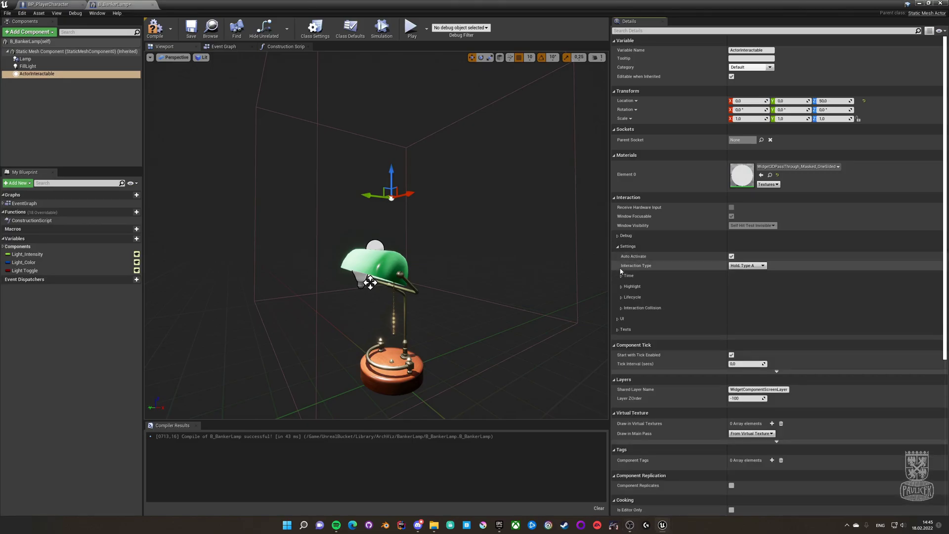
left_click(621, 308)
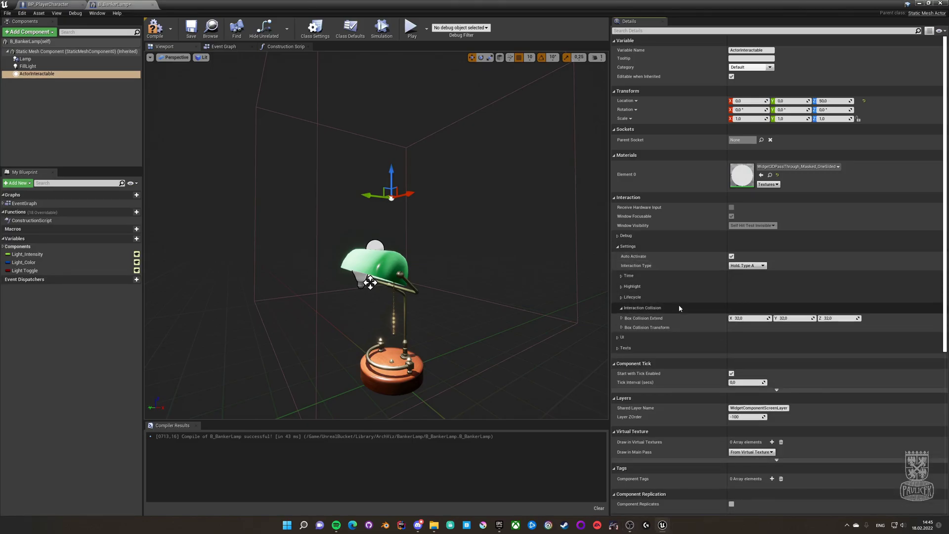
left_click(622, 326)
left_click(622, 318)
left_click(622, 318)
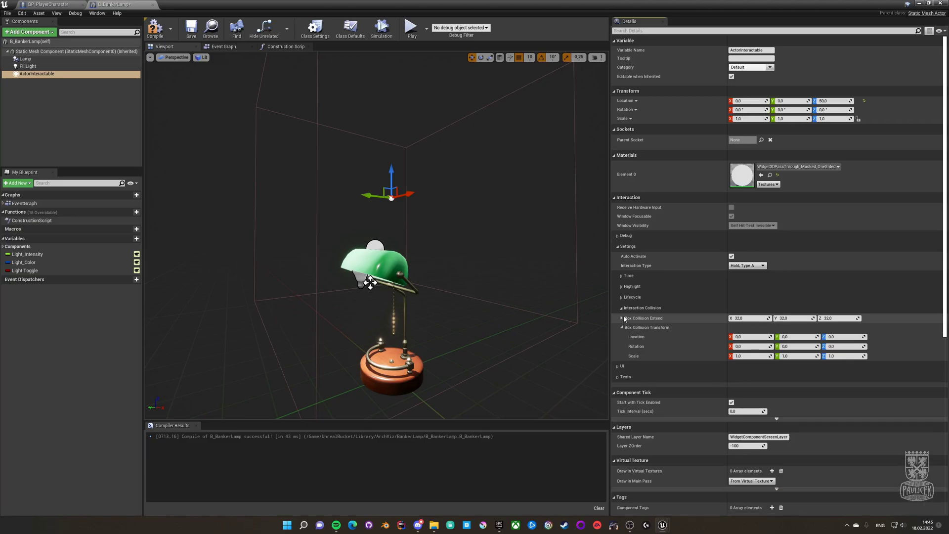
In the Left view, lower the collision box and narrow it along X.
left_click_drag(428, 280, 494, 271)
left_click(182, 59)
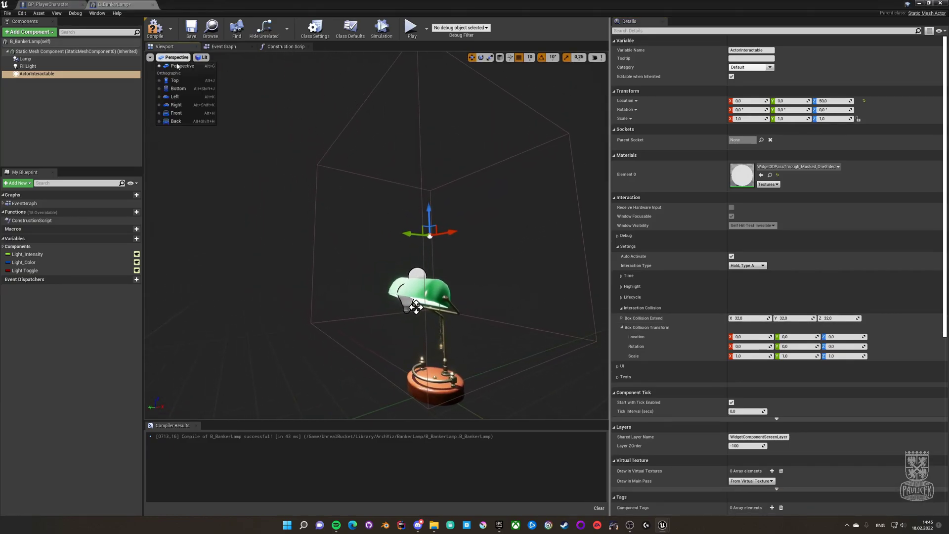
left_click(176, 99)
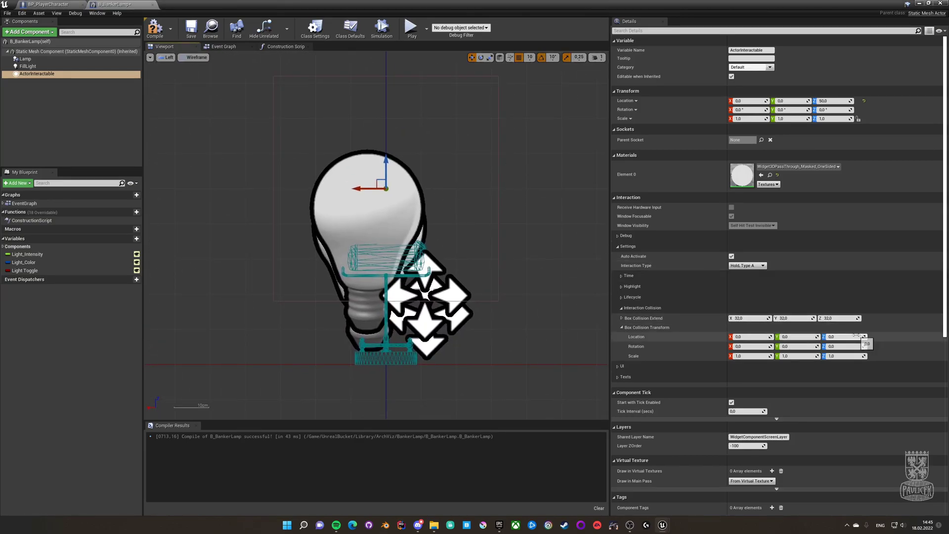
left_click_drag(861, 338, 843, 341)
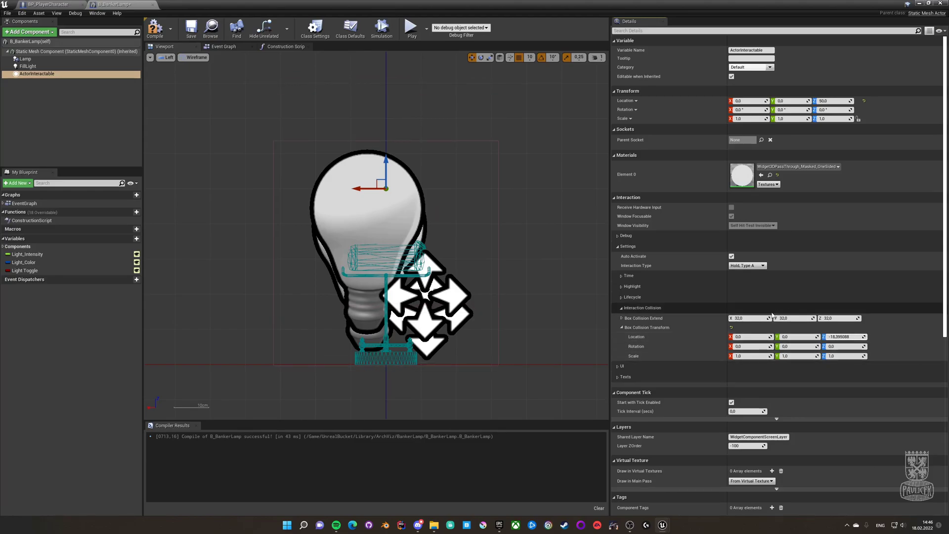
left_click_drag(749, 318, 736, 319)
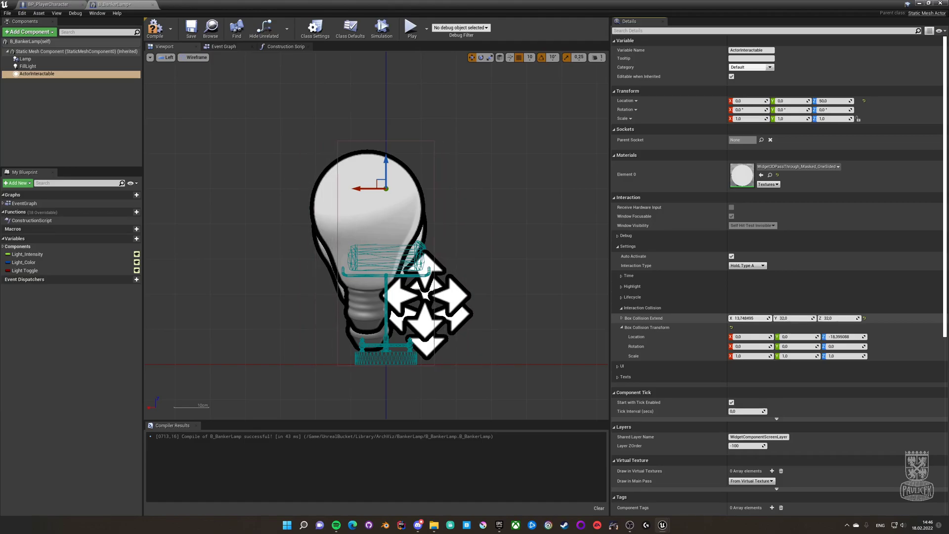
In the Front view, fit the box to extent 13.75/11.66/18.89 at Z −31.79.
left_click(167, 57)
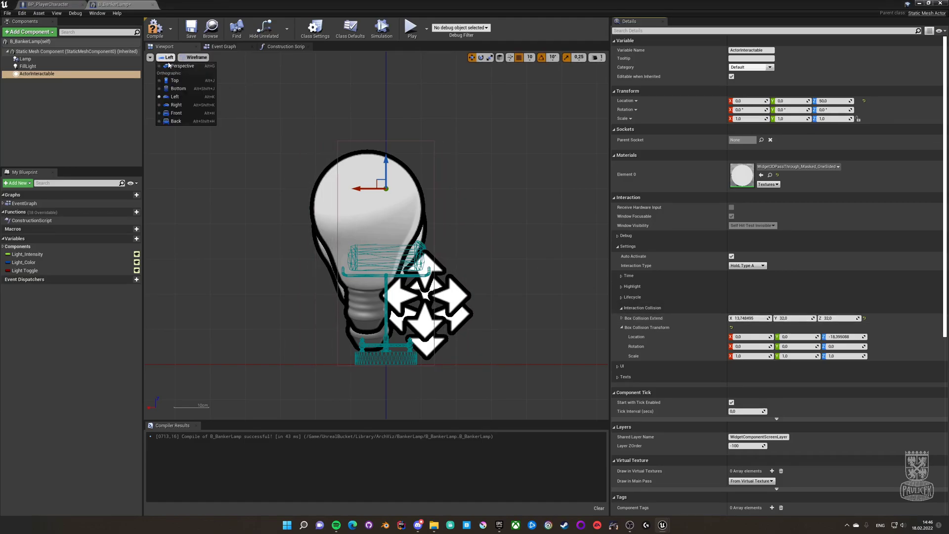
left_click(186, 106)
left_click_drag(780, 317, 772, 318)
left_click_drag(840, 318, 810, 337)
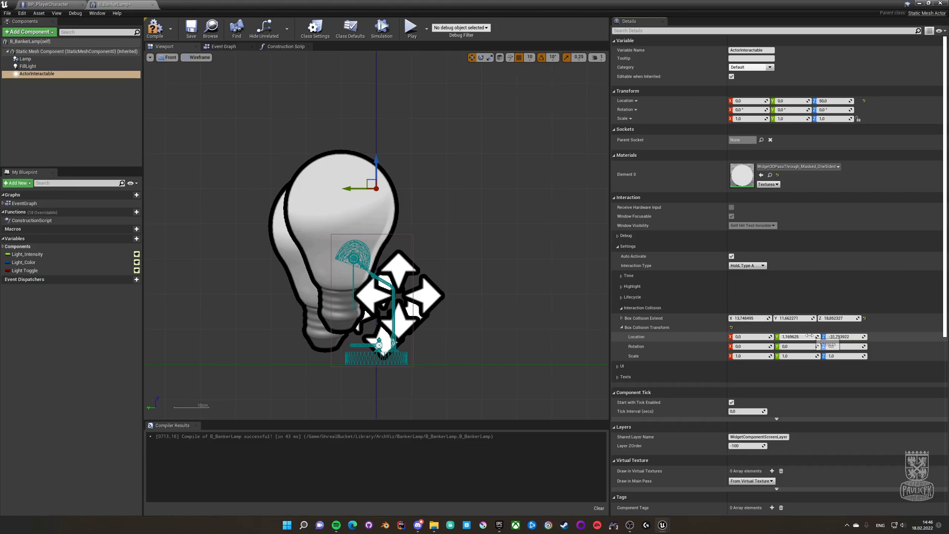
left_click(170, 57)
left_click(173, 69)
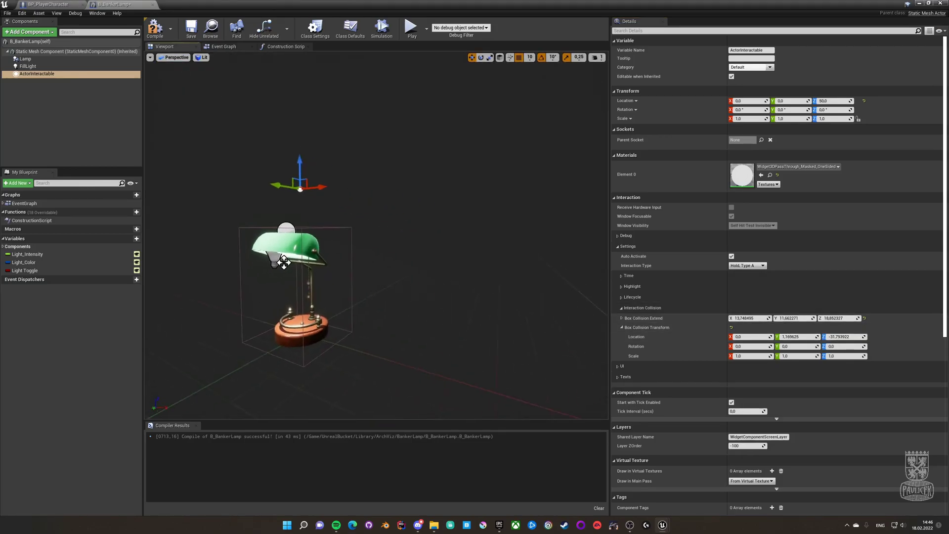
Orbit and zoom the viewport in on the banker lamp.
left_click_drag(364, 241, 412, 285, "alt")
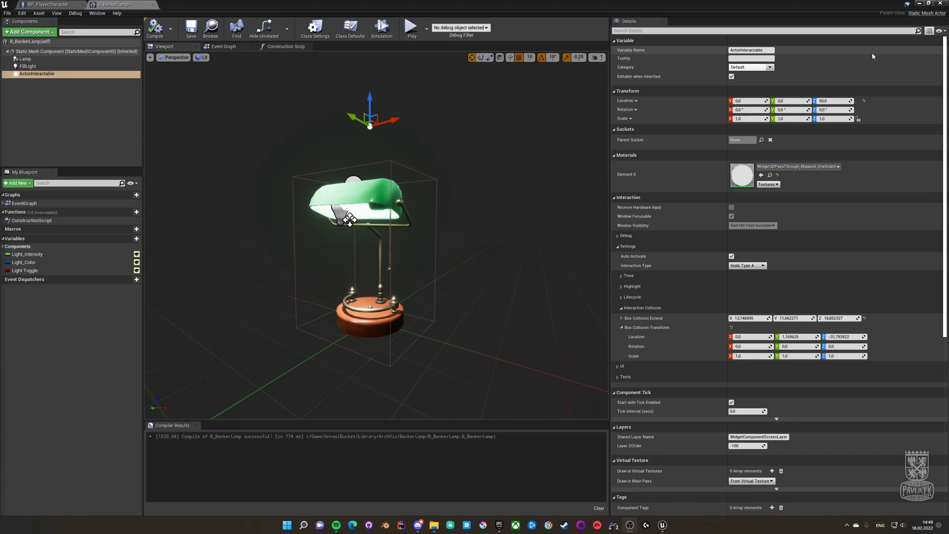
Return to the level and place a Post Process Volume in it.
left_click(919, 3)
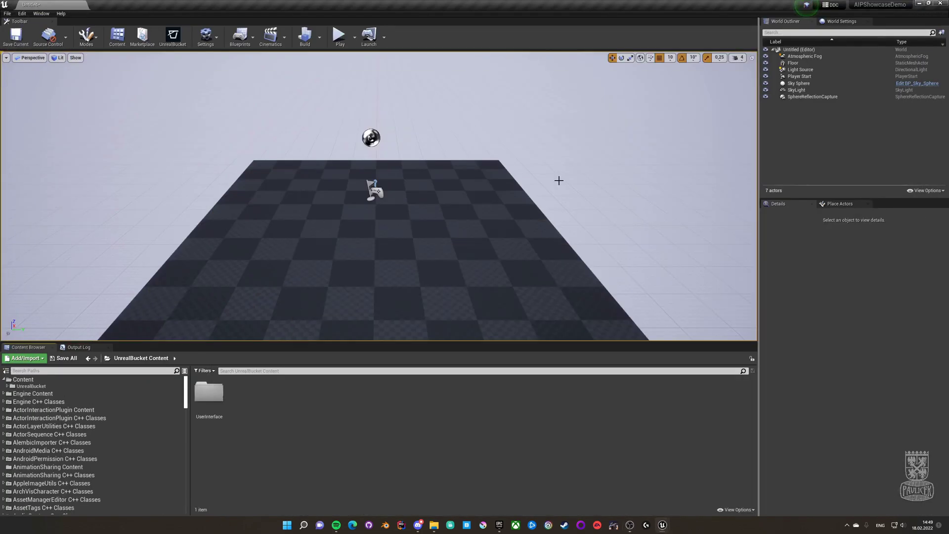
left_click(840, 204)
type("post")
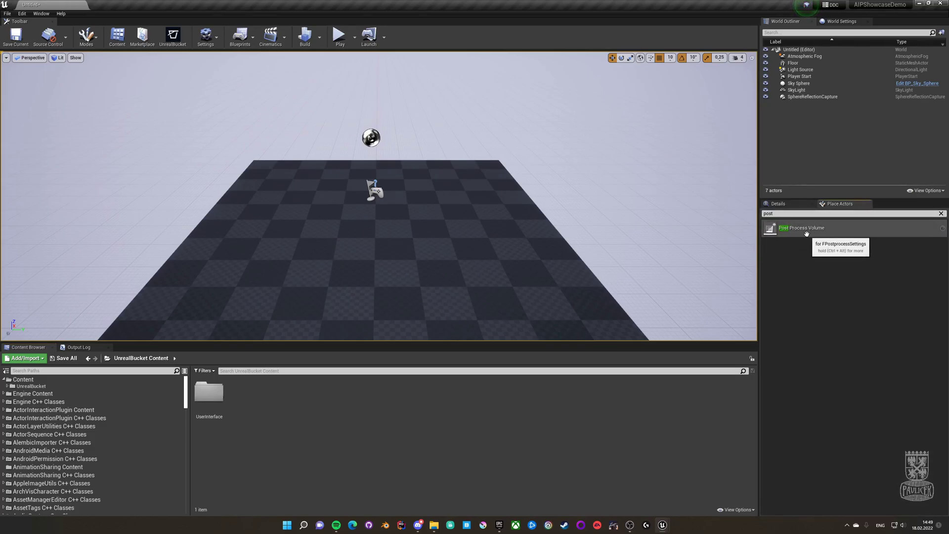
left_click_drag(806, 234, 391, 257)
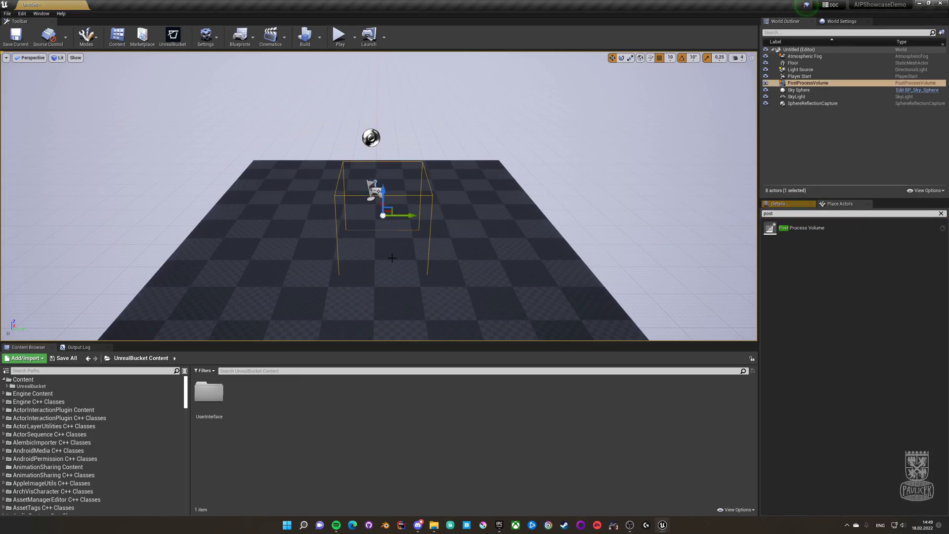
Enable Infinite Extent (Unbound) on the PostProcessVolume, then clear the 'bound' Details filter.
left_click(784, 208)
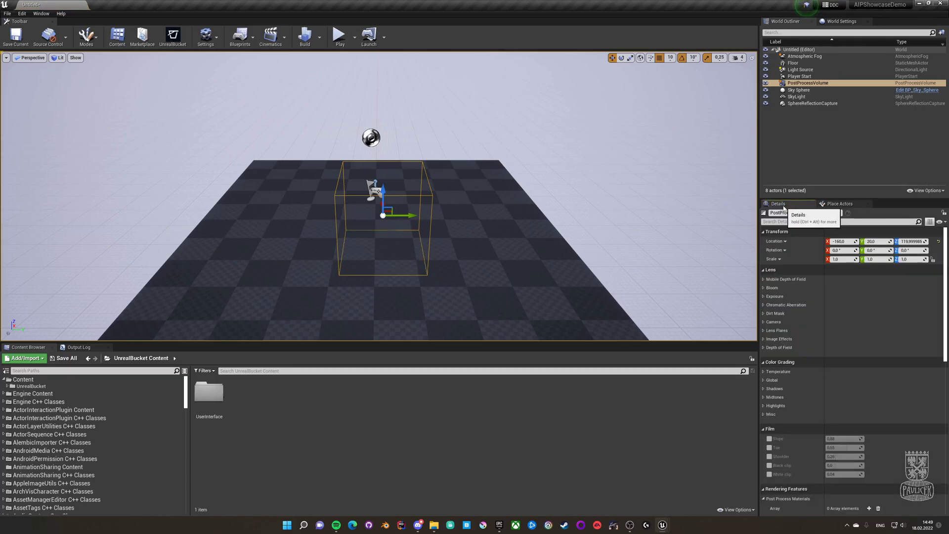
left_click(835, 221)
type("b")
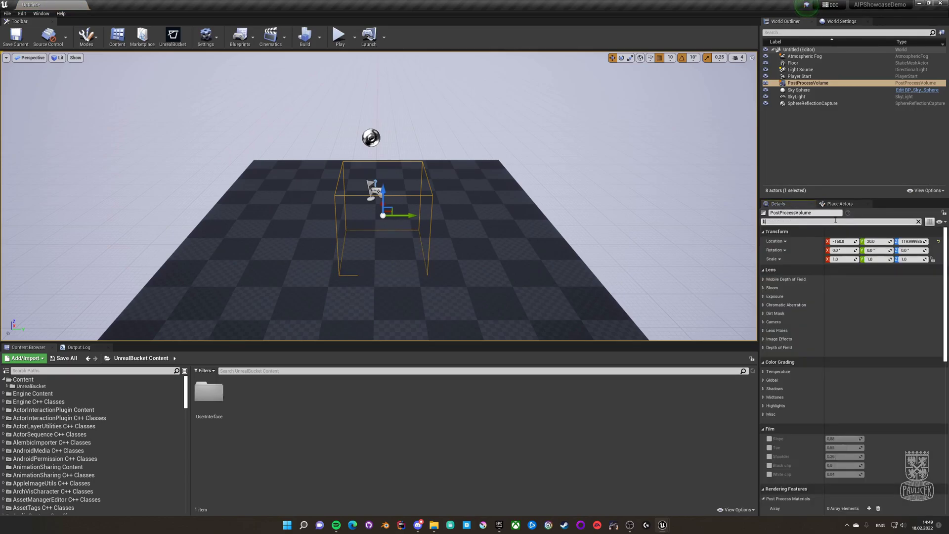
type("o")
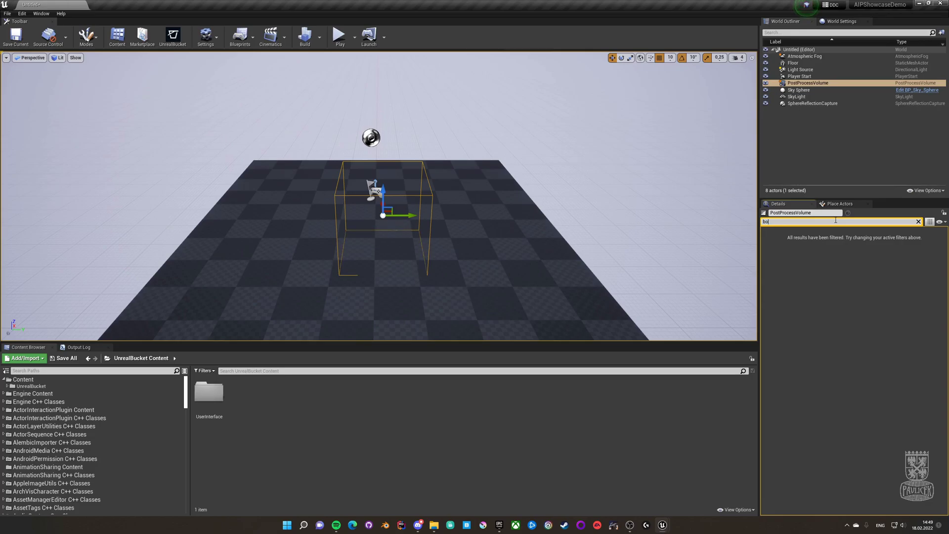
type("und")
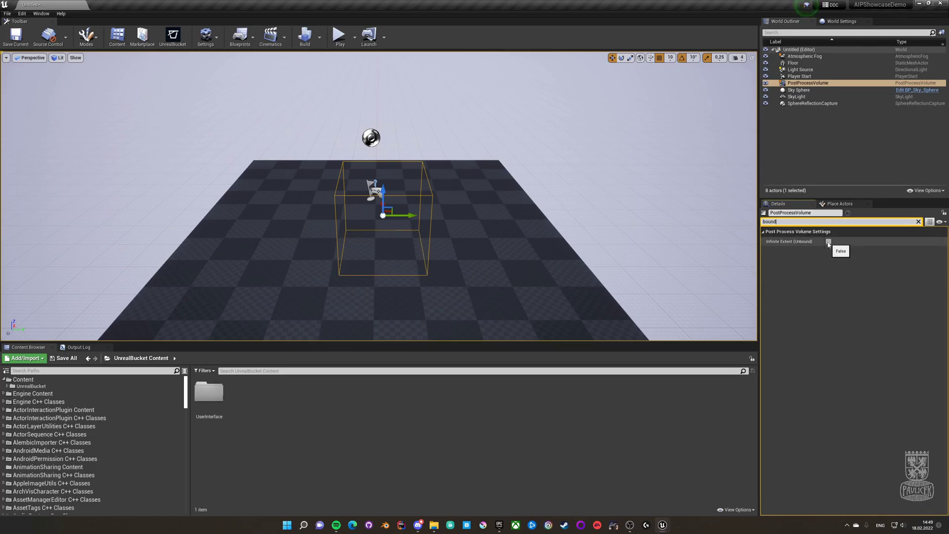
left_click(829, 243)
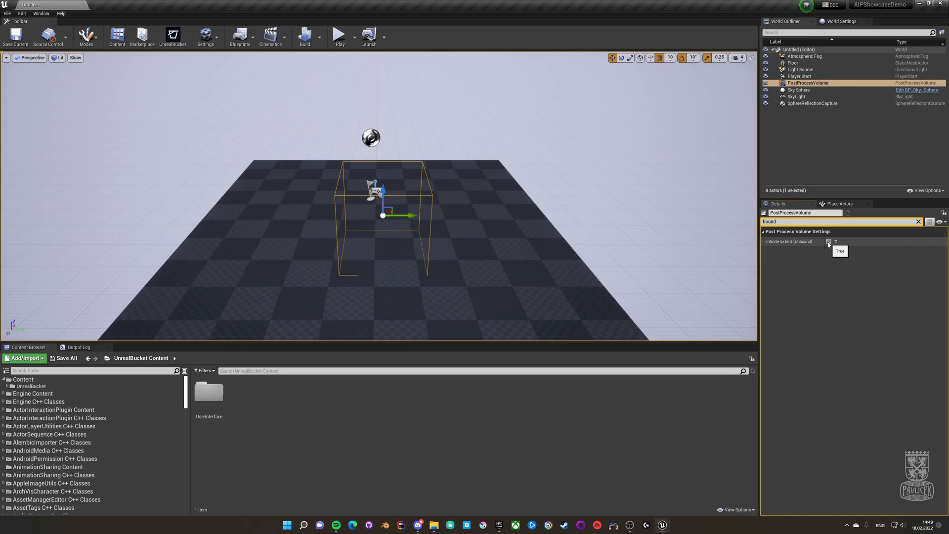
left_click(920, 222)
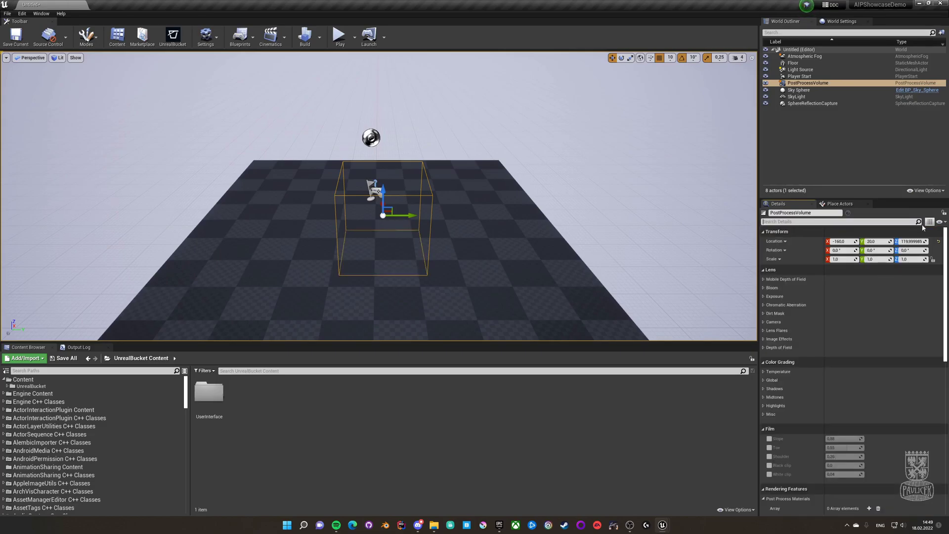
Add a new Post Process Materials entry and make it an Asset reference.
left_click_drag(946, 252, 947, 356)
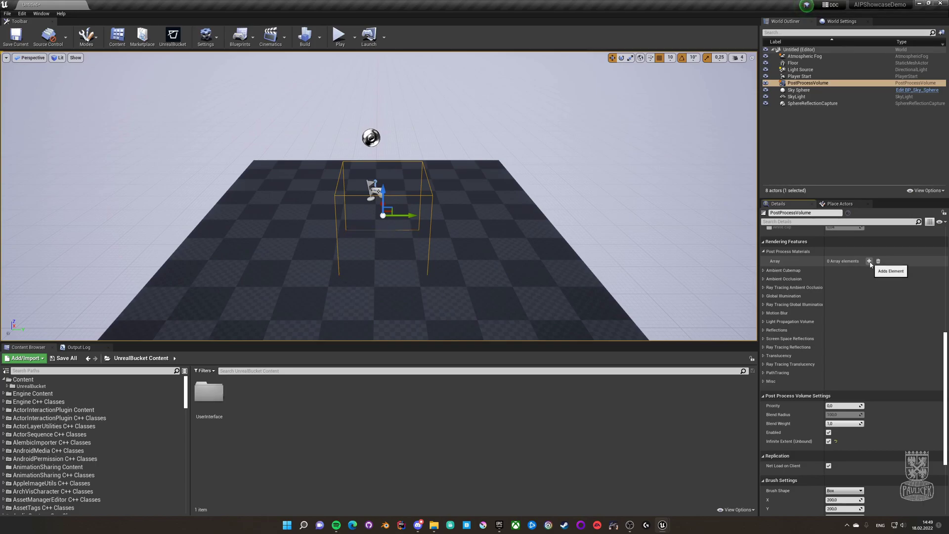
left_click(869, 261)
left_click(840, 272)
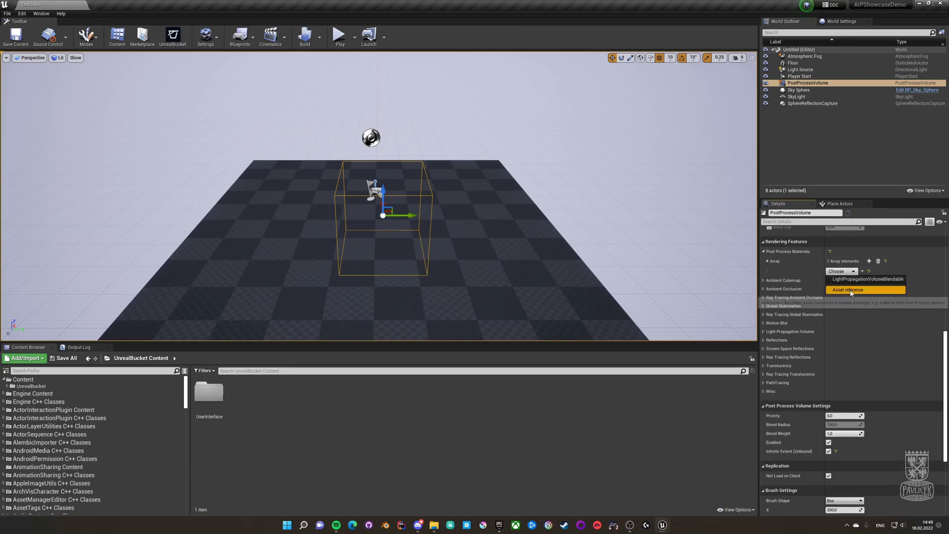
left_click(848, 290)
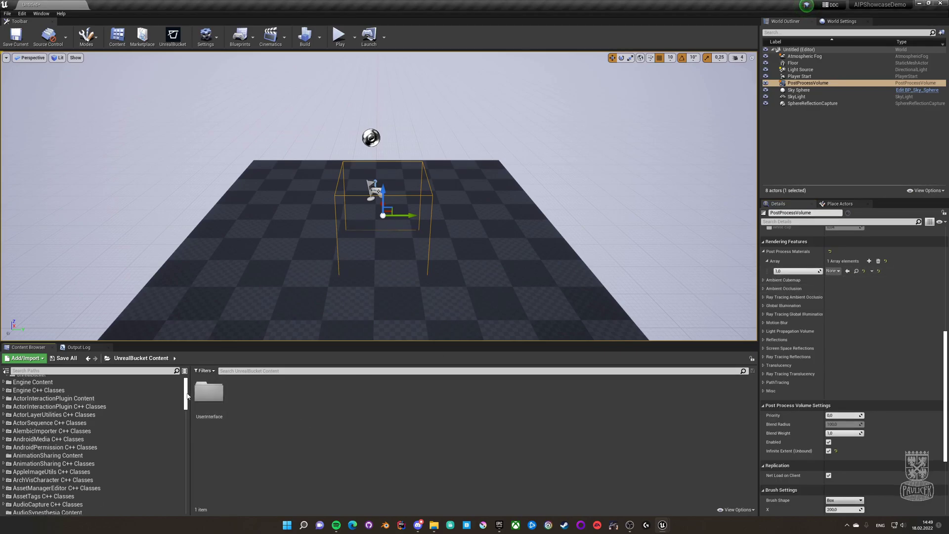
scroll(187, 393, "down", 1)
scroll(187, 393, "up", 1)
Assign MI_Outline from the plugin's Materials/PostProcessOutline folder to the new entry.
left_click(736, 509)
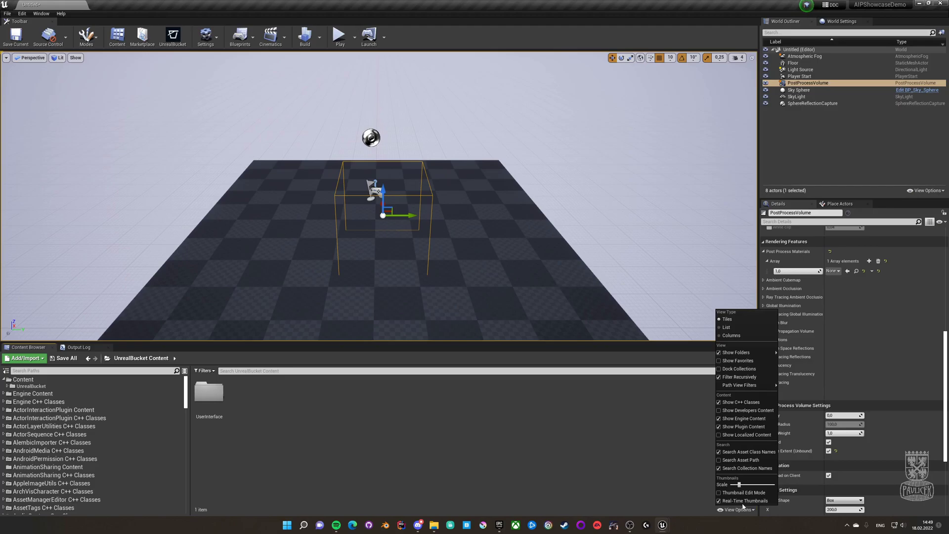
left_click(188, 377)
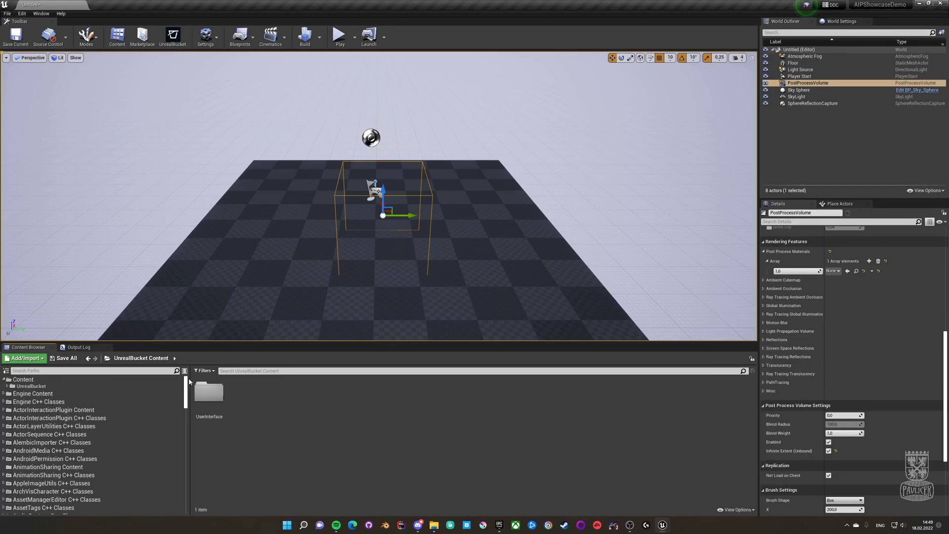
left_click(49, 410)
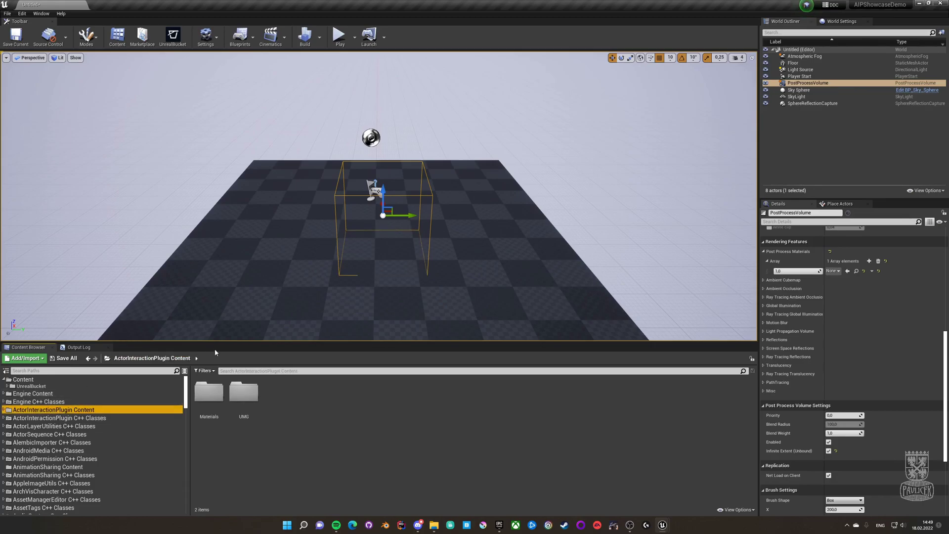
double_click(209, 403)
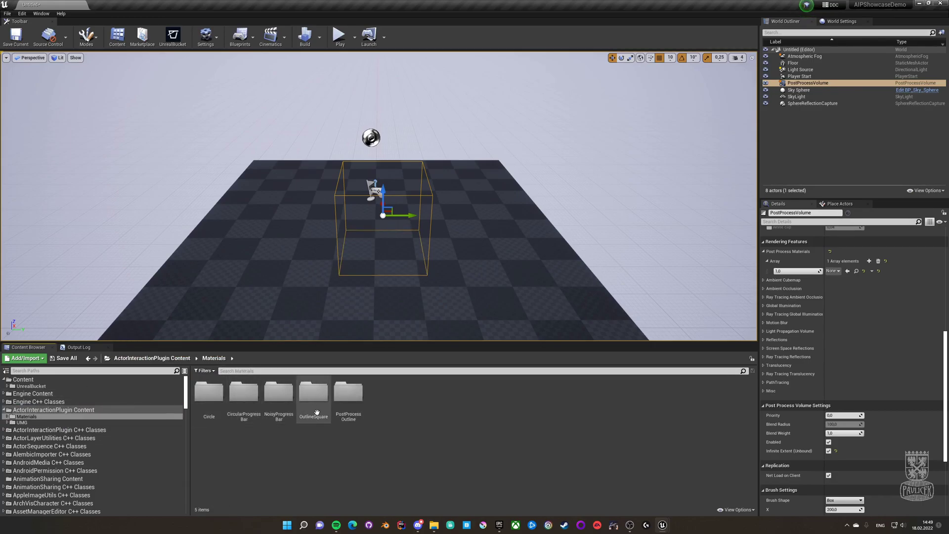
double_click(356, 398)
left_click(243, 395)
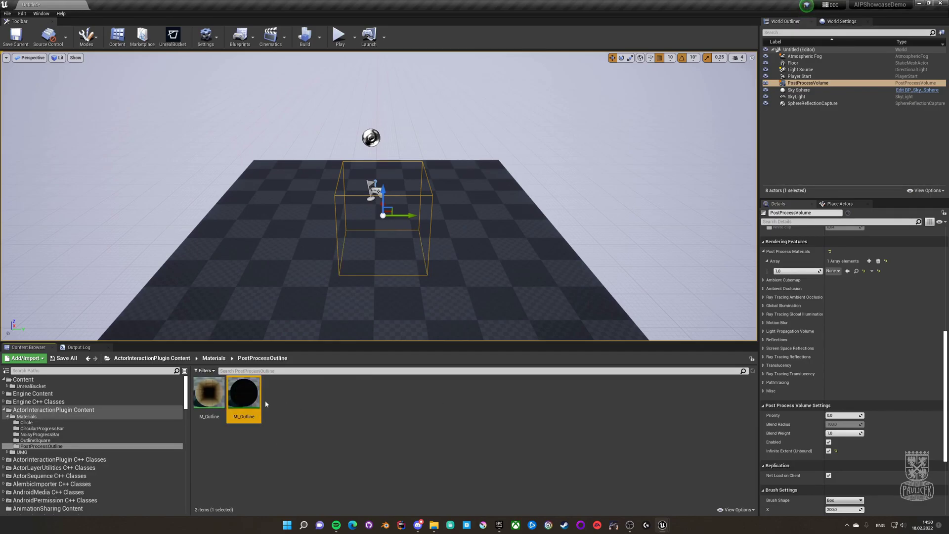
left_click_drag(247, 396, 832, 269)
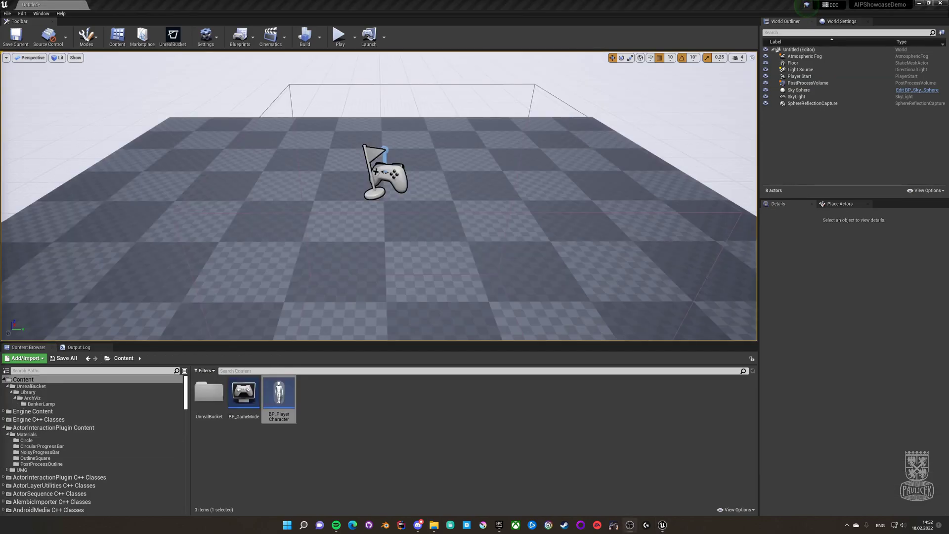
Place a B_BankerLamp beside the Player Start, then play and press E at the lamp.
left_click(154, 404)
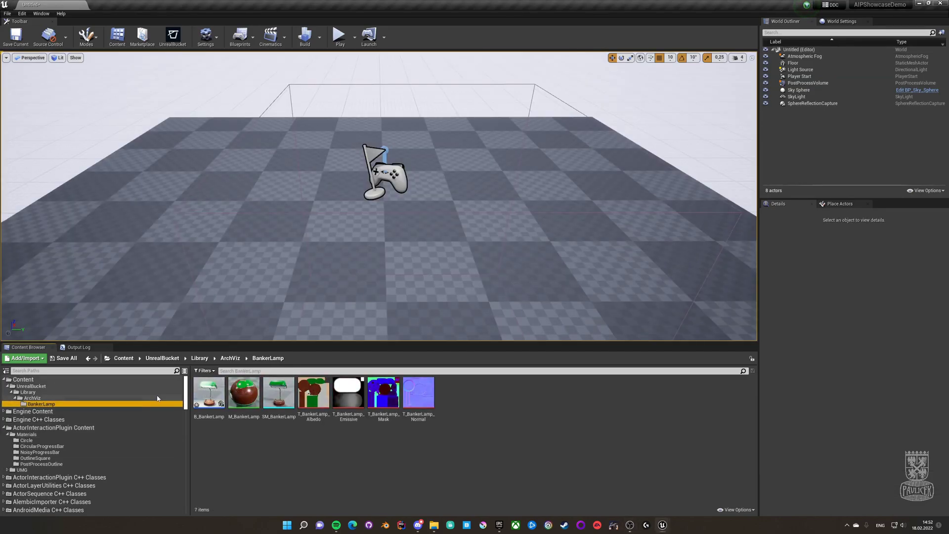
left_click_drag(208, 393, 354, 200)
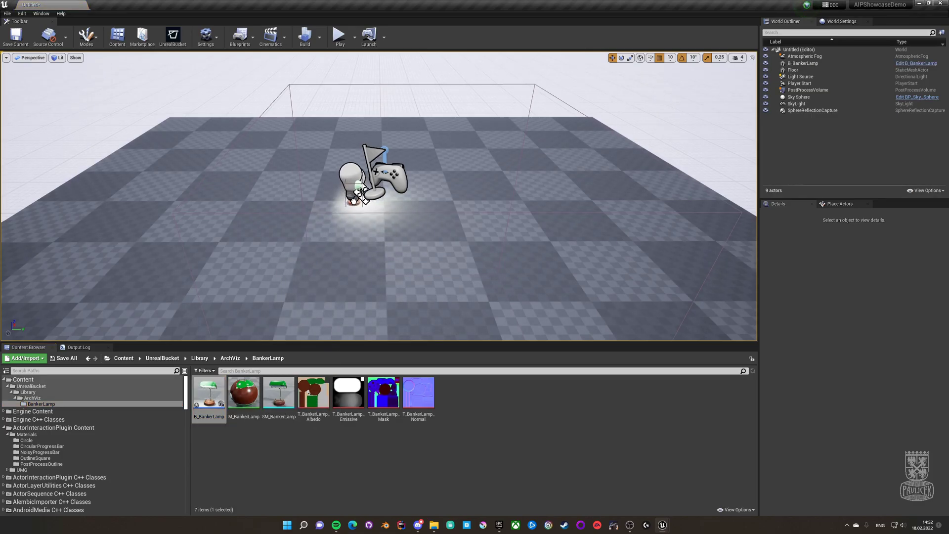
left_click(339, 35)
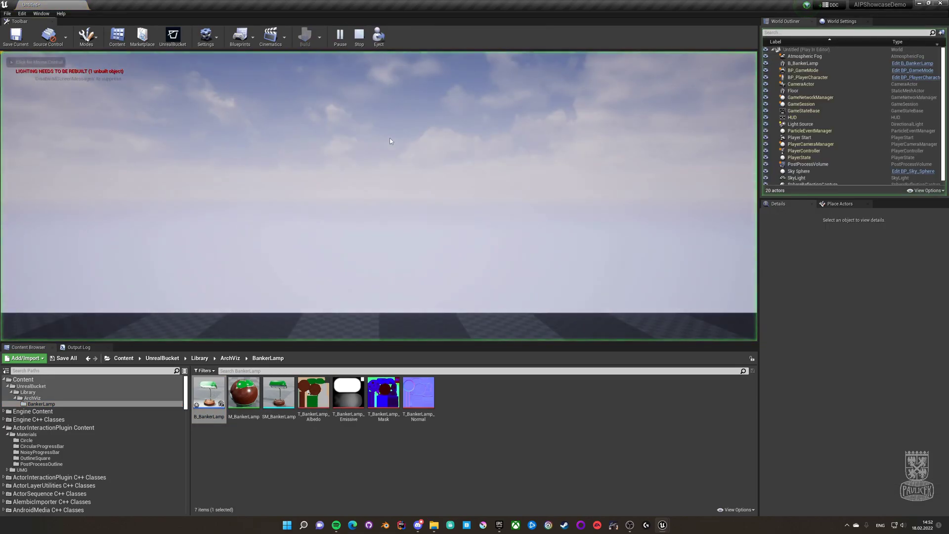
left_click(390, 141)
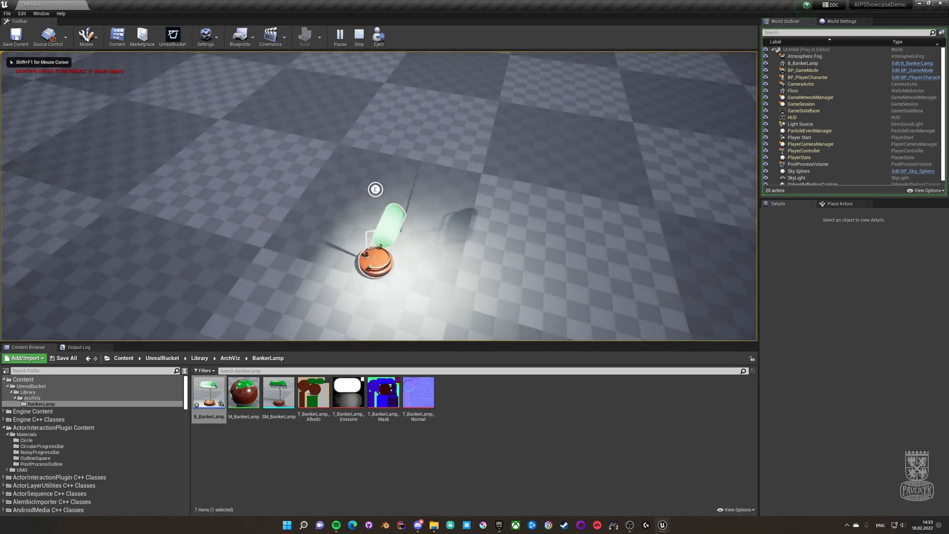
key("e")
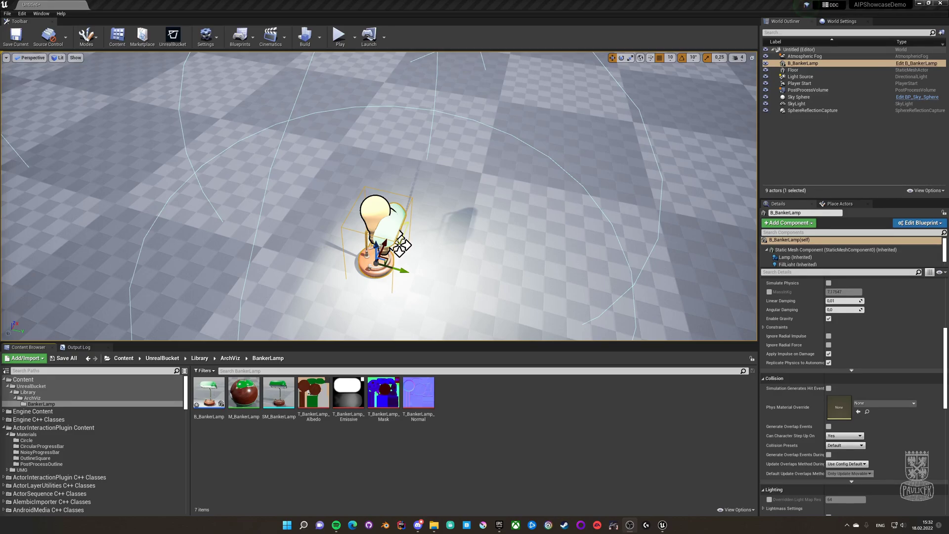
Open B_BankerLamp in the Blueprint Editor and set ActorInteractable's Interactable Name to Lamp.
left_click(920, 223)
left_click(904, 239)
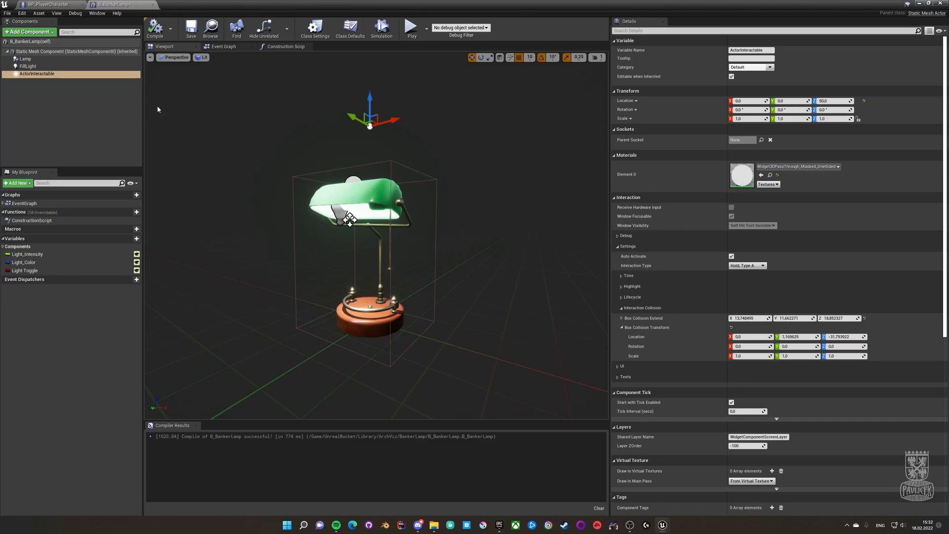
left_click(52, 74)
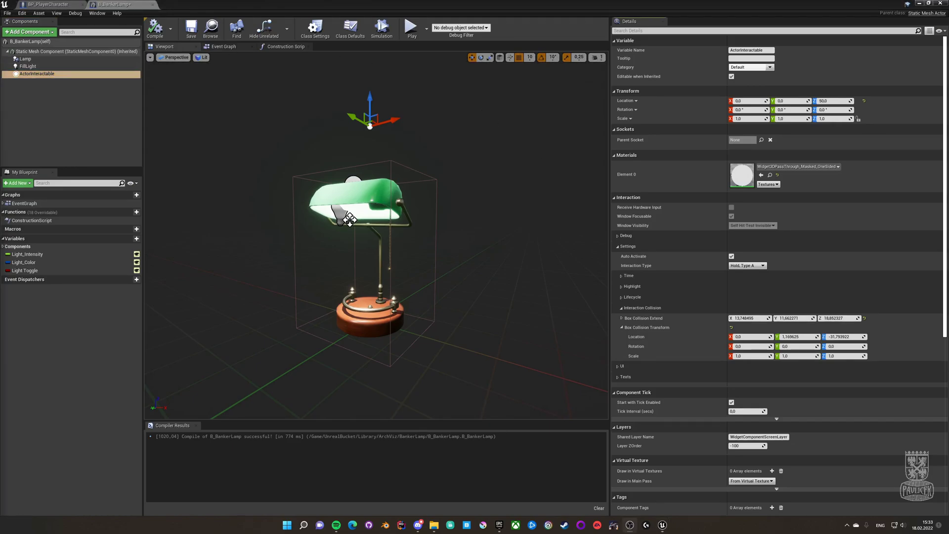
left_click(618, 376)
scroll(643, 376, "down", 1)
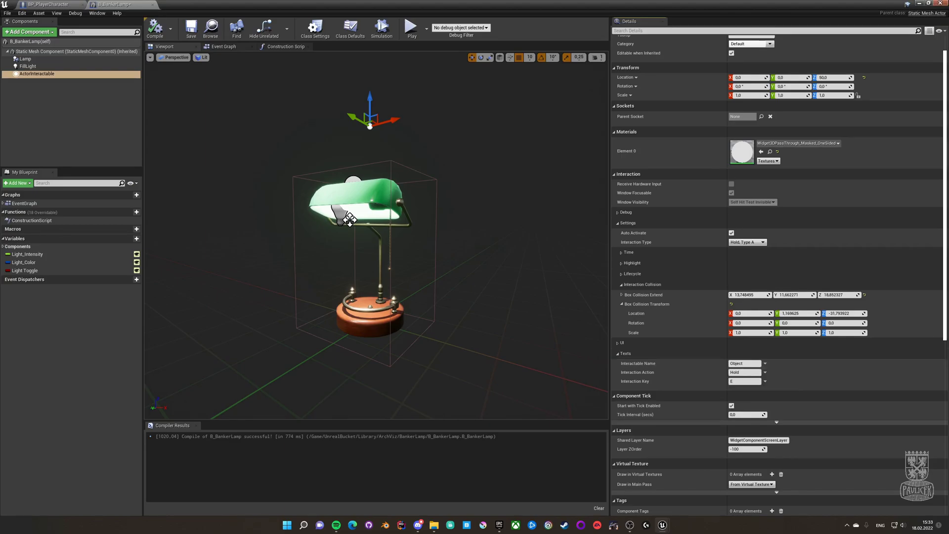
left_click(748, 363)
type("Lamp")
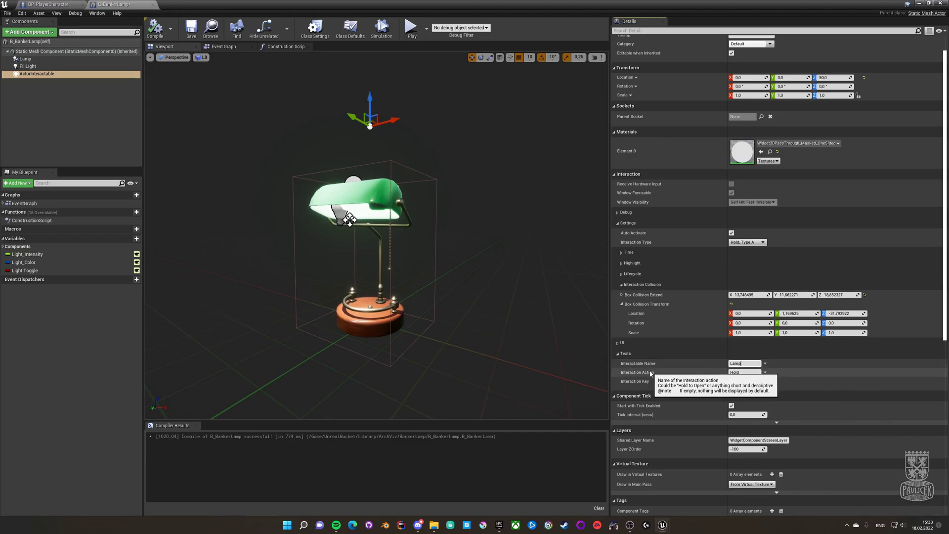
left_click(746, 372)
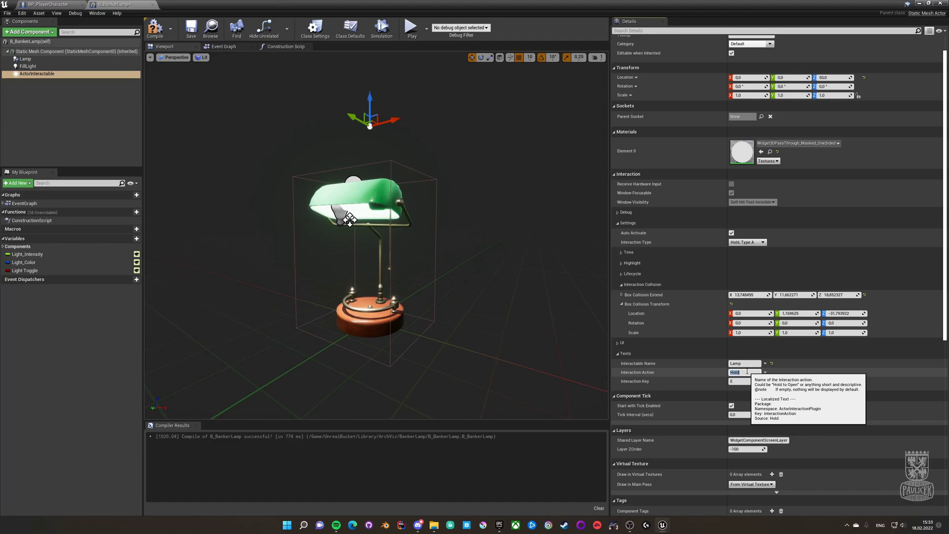
left_click(741, 381)
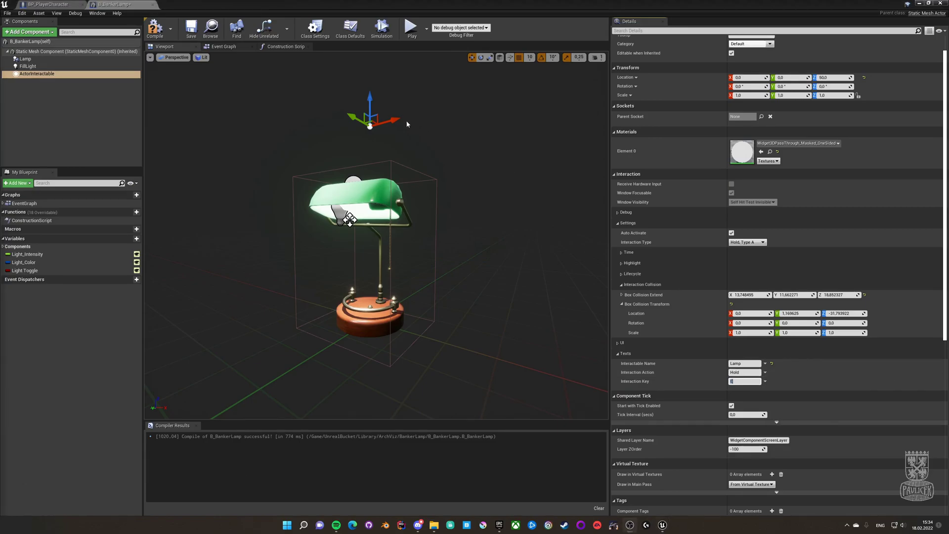
Set the interaction widget class to WBP_InteractableActorWidget_Example2 and compile the blueprint.
scroll(410, 131, "up", 2)
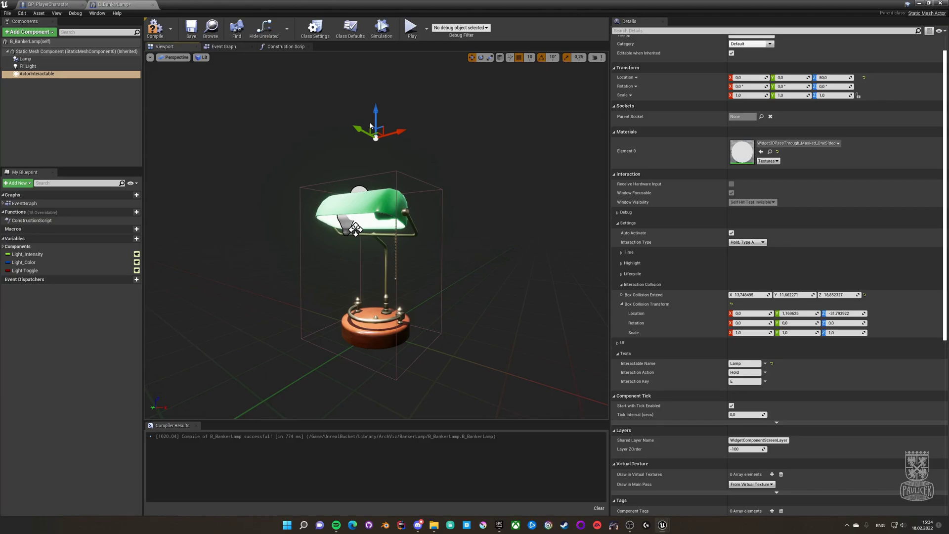
left_click(154, 28)
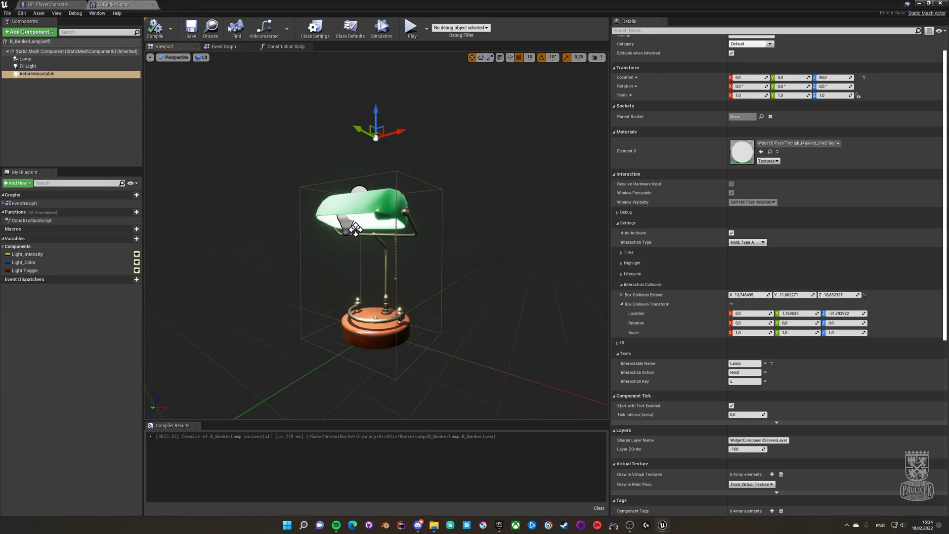
scroll(712, 266, "down", 2)
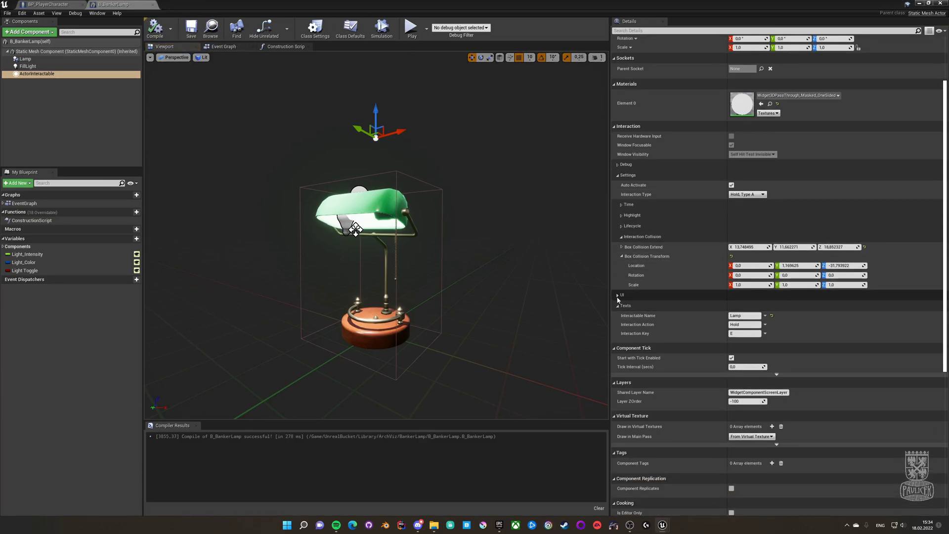
left_click(639, 292)
left_click(805, 305)
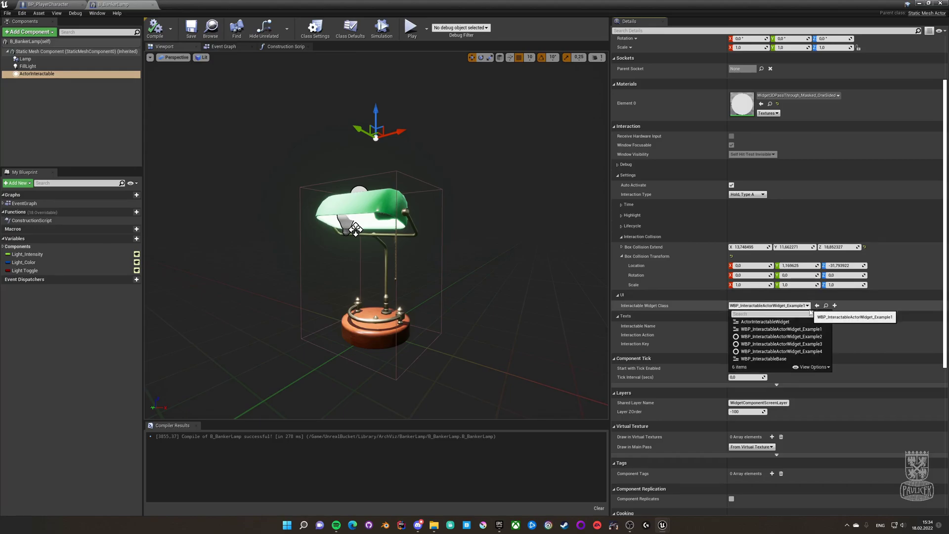
left_click(814, 337)
left_click(153, 25)
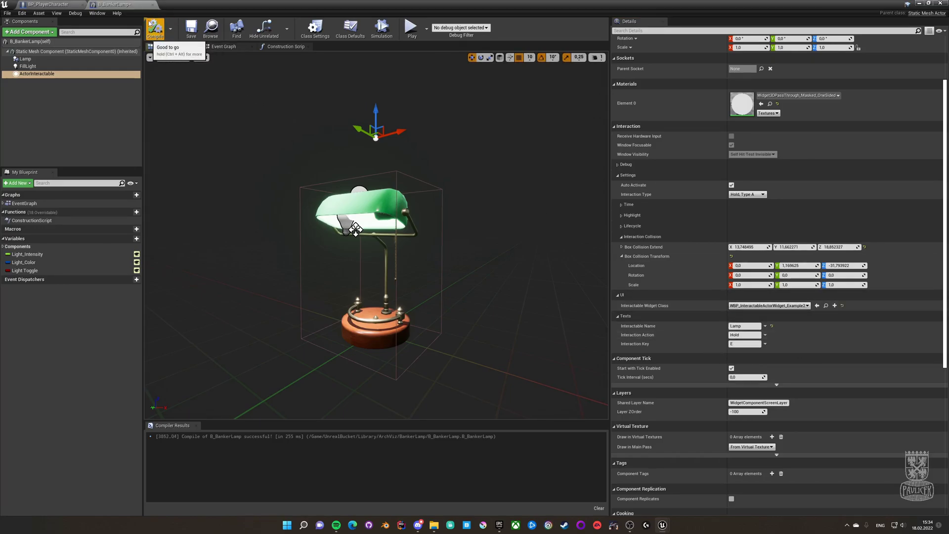
left_click(918, 3)
Play the level, walk to the lamp, and hold E to complete its Lamp interaction.
left_click(340, 39)
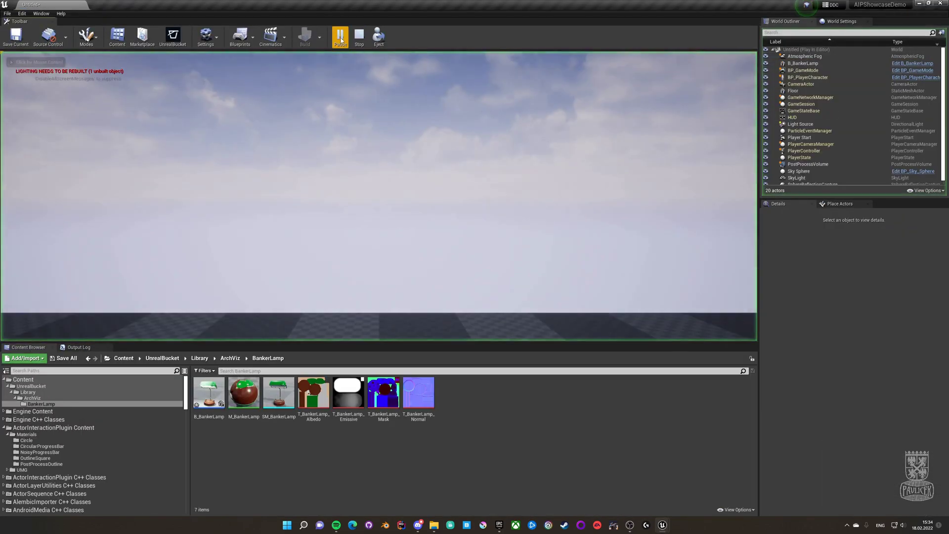
left_click(392, 110)
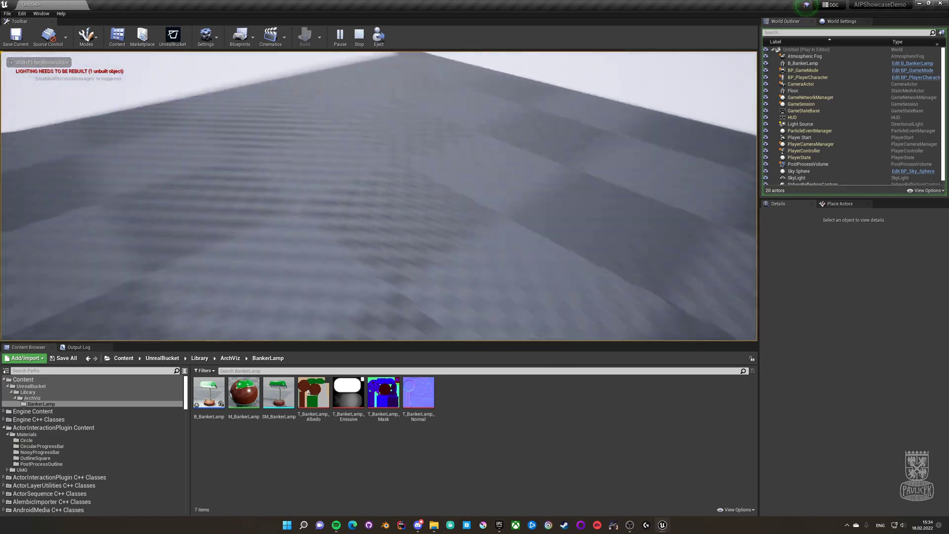
key("w")
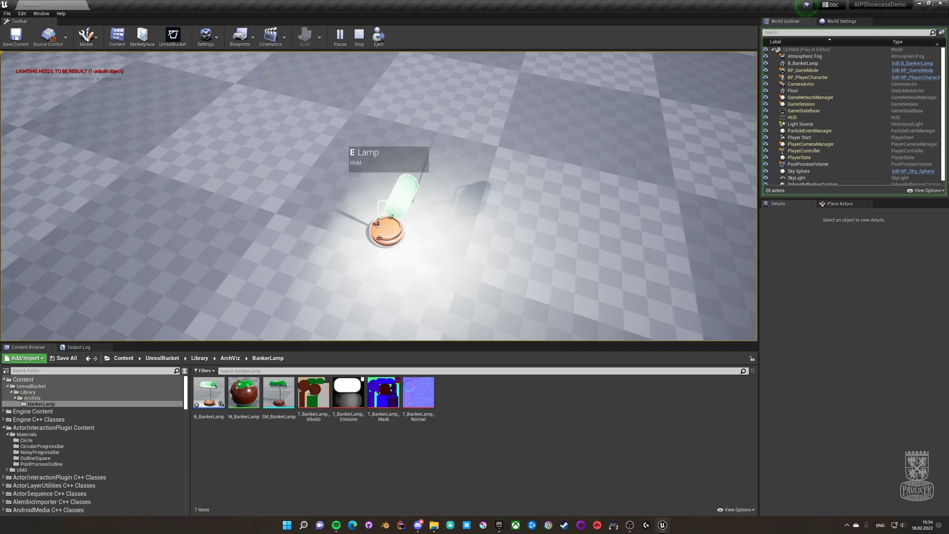
key("e")
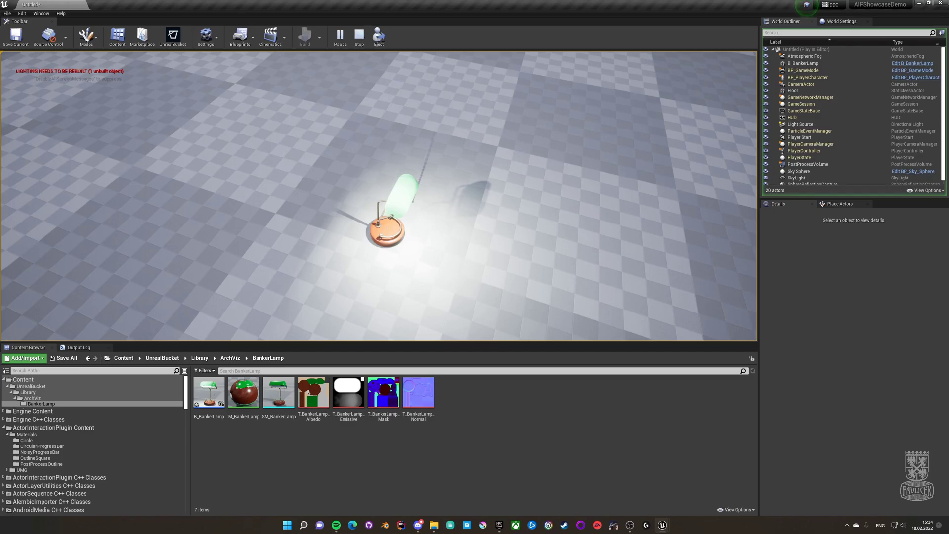
Stop playing and open the B_BankerLamp blueprint's Event Graph.
key("Escape")
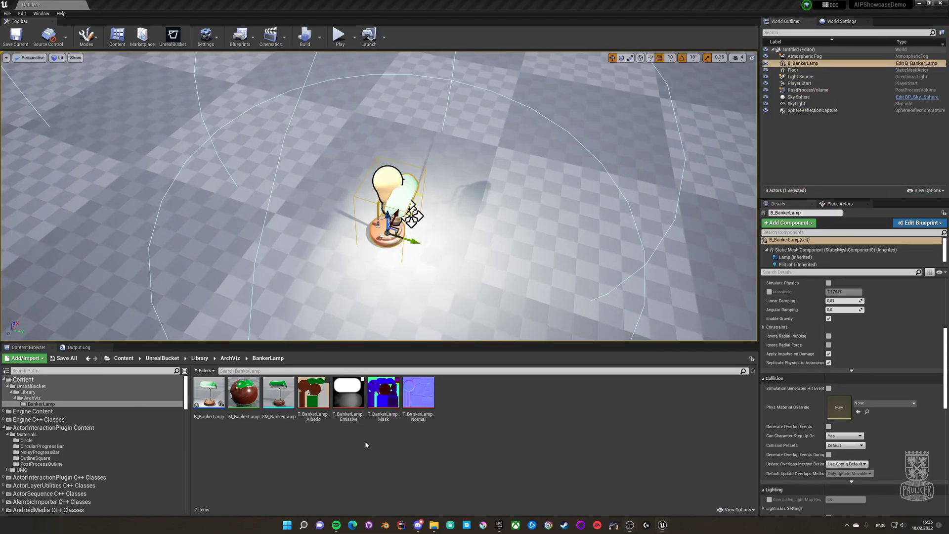
double_click(216, 389)
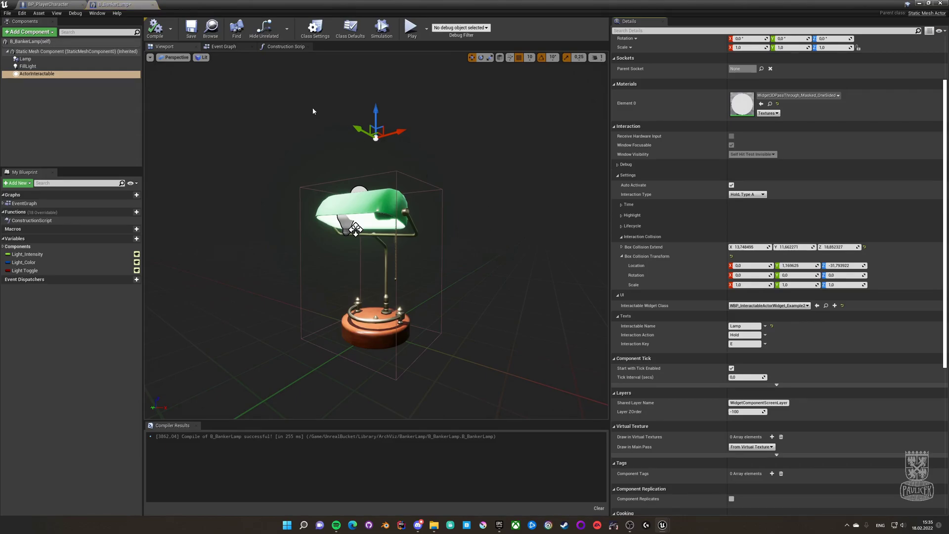
left_click(236, 47)
right_click_drag(351, 285, 349, 225)
Add the ActorInteractable On Interaction Completed event, compile, and pull a wire from it.
mouse_move(37, 76)
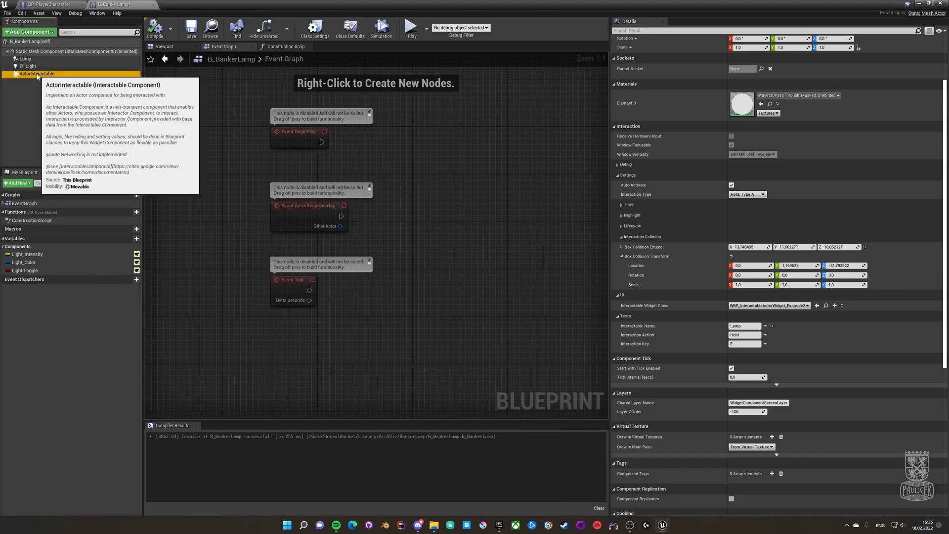
left_click_drag(947, 94, 946, 229)
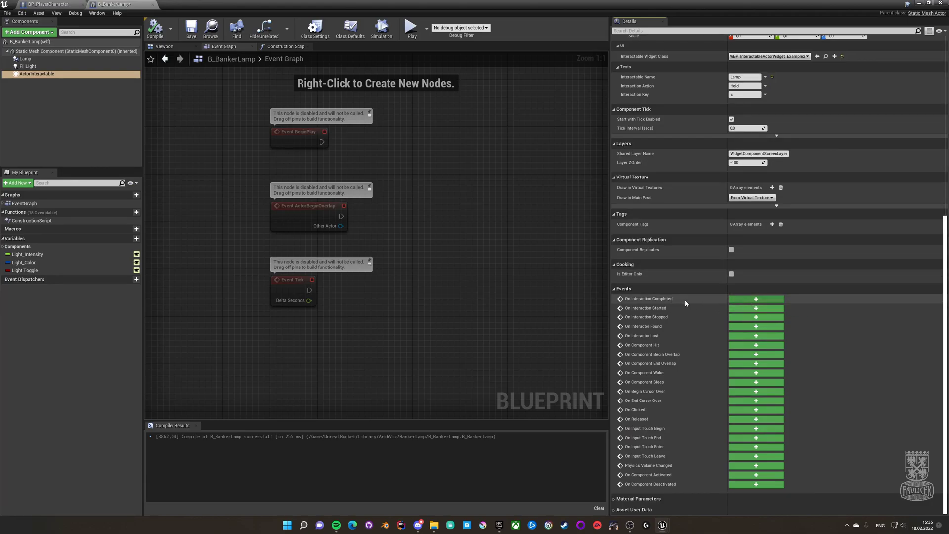
left_click(758, 298)
right_click_drag(432, 144, 373, 290)
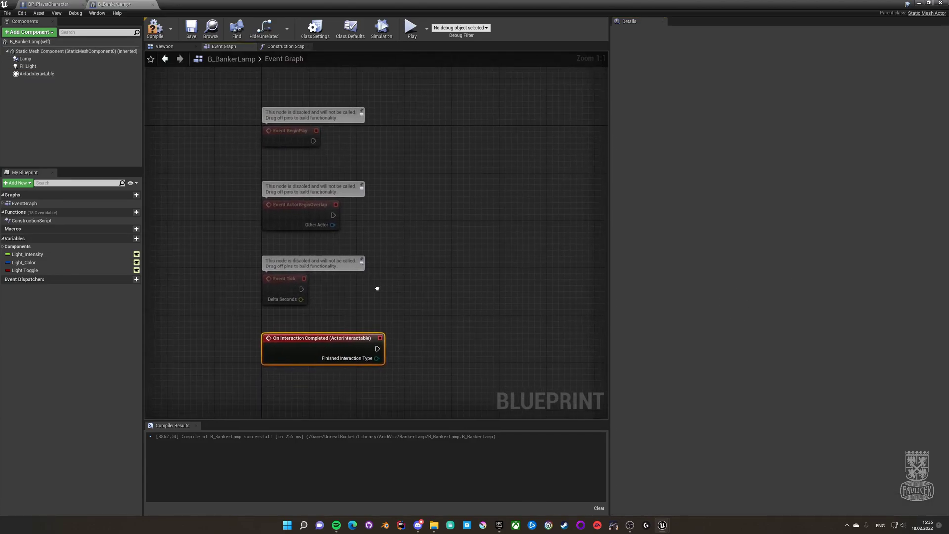
left_click(155, 28)
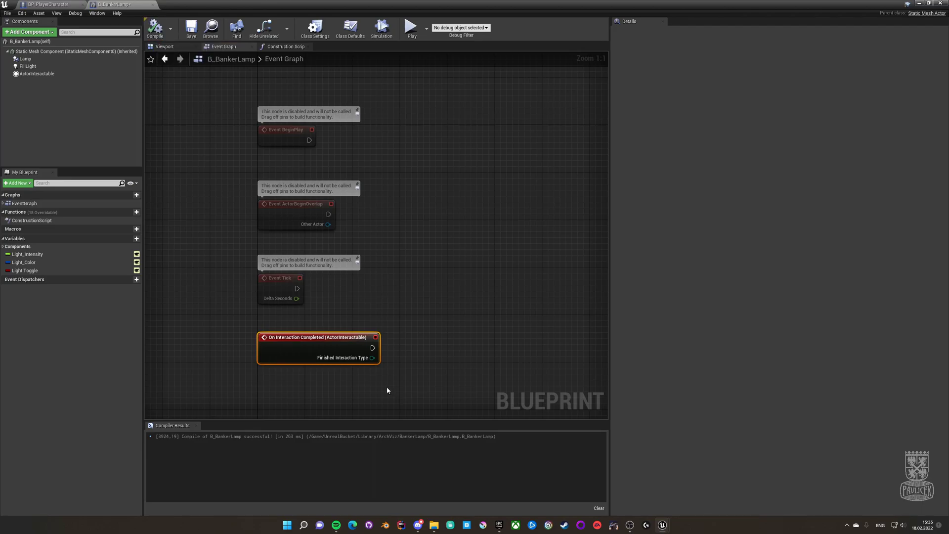
right_click_drag(369, 310, 361, 302)
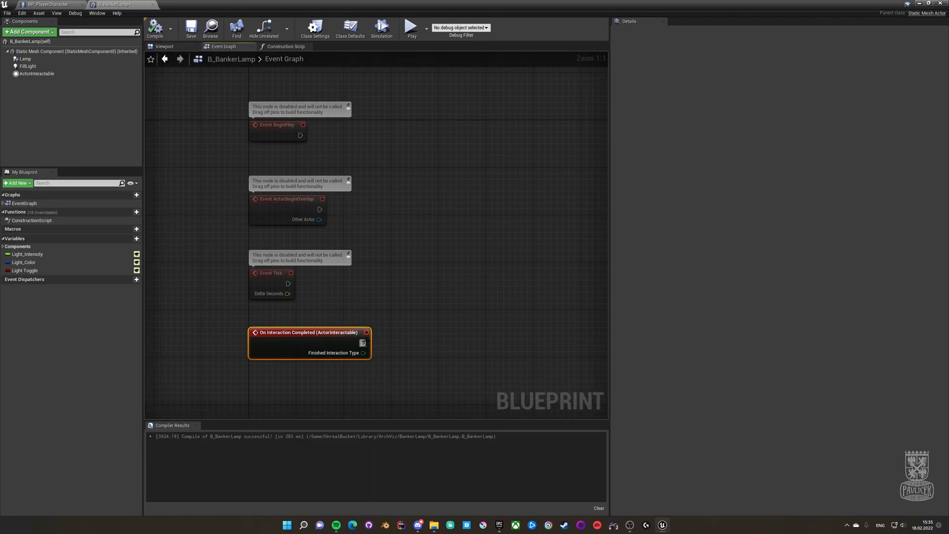
left_click_drag(364, 343, 468, 305)
left_click(421, 358)
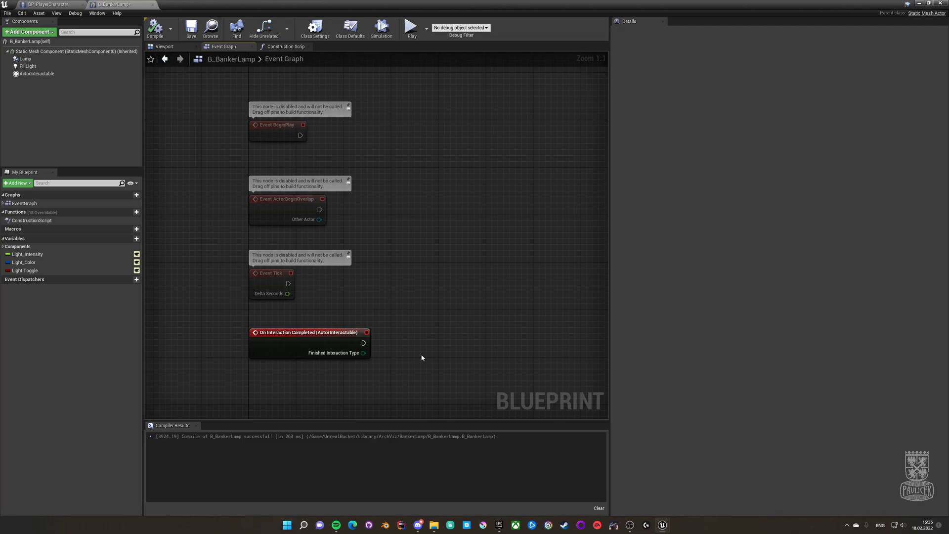
left_click_drag(374, 343, 446, 341)
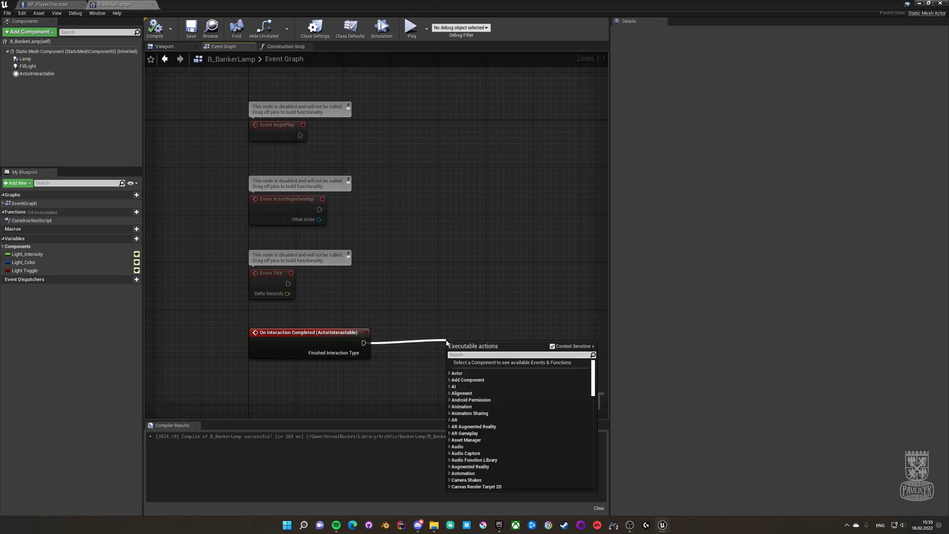
Add a Print String node after On Interaction Completed, then compile and save.
type("print")
key("Return")
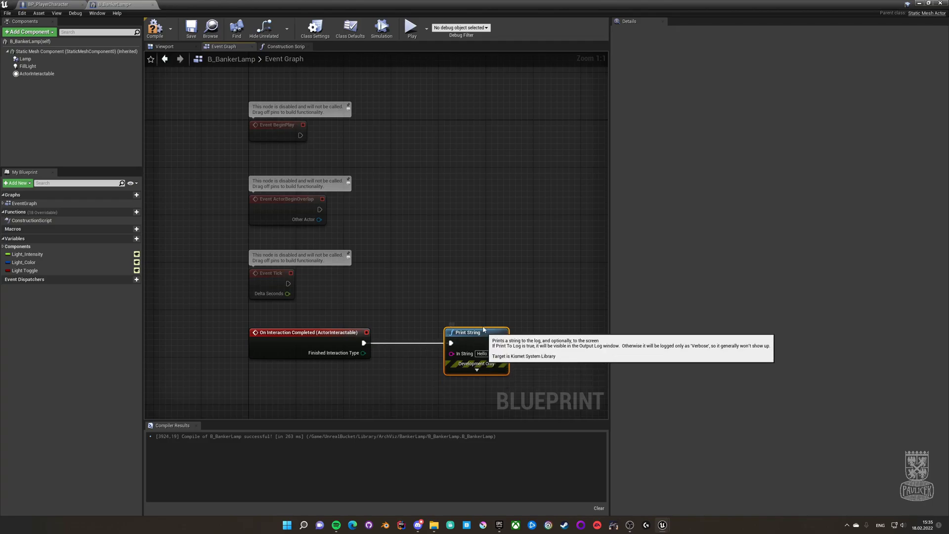
left_click_drag(483, 330, 478, 318)
left_click(155, 27)
left_click(190, 27)
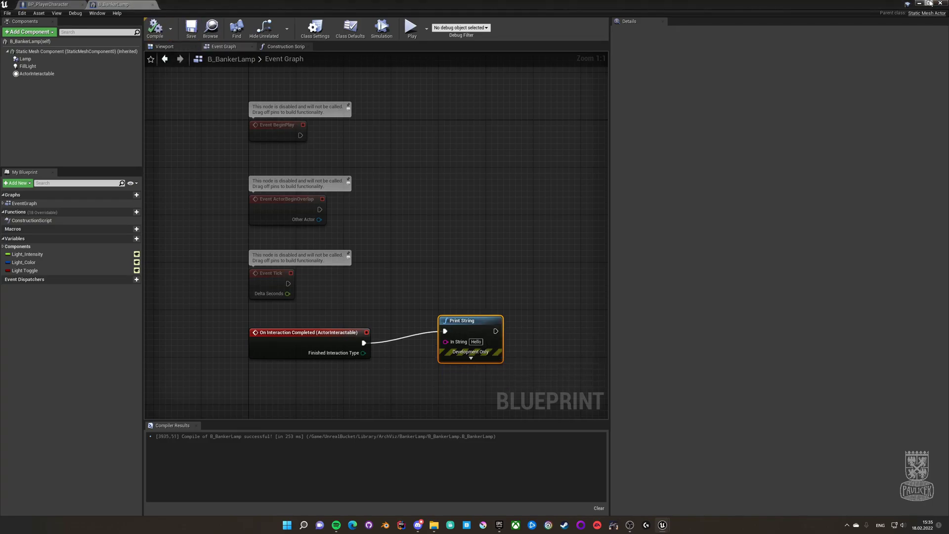
Play the level, hold E on the lamp to trigger the Hello print, then stop.
left_click(929, 3)
left_click(748, 37)
left_click(339, 34)
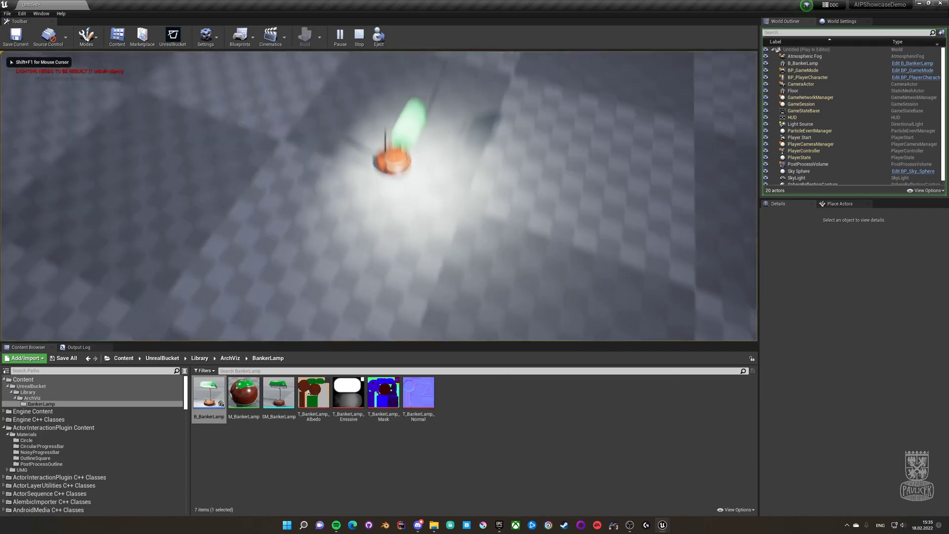
mouse_move(379, 196)
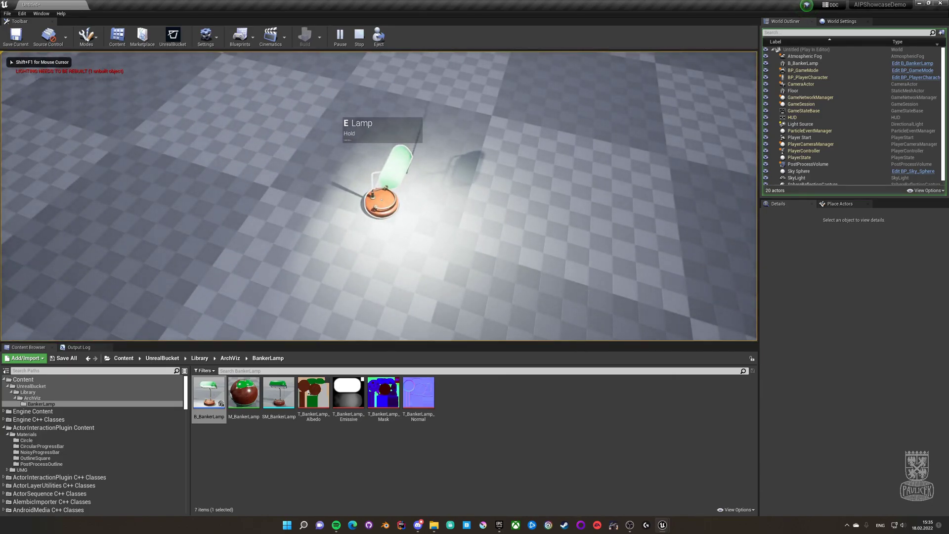
key("e")
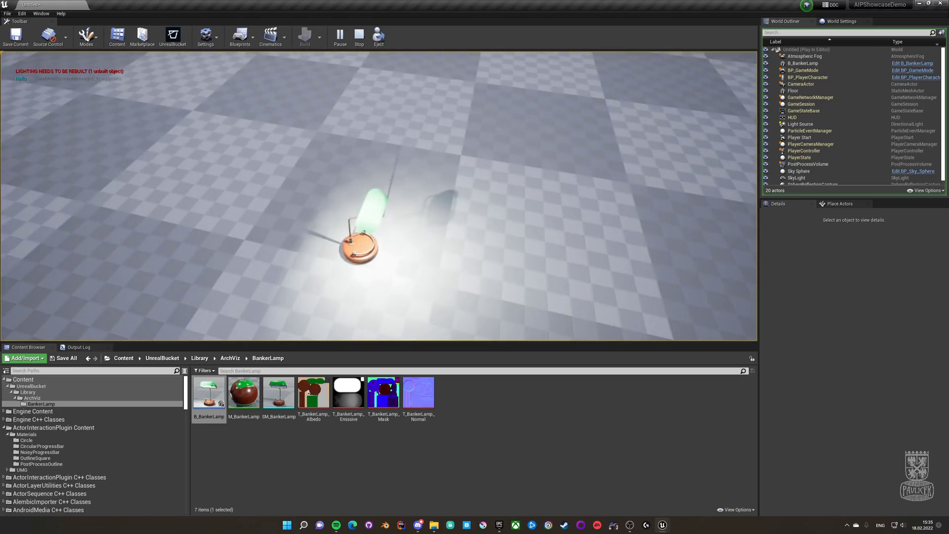
key("Escape")
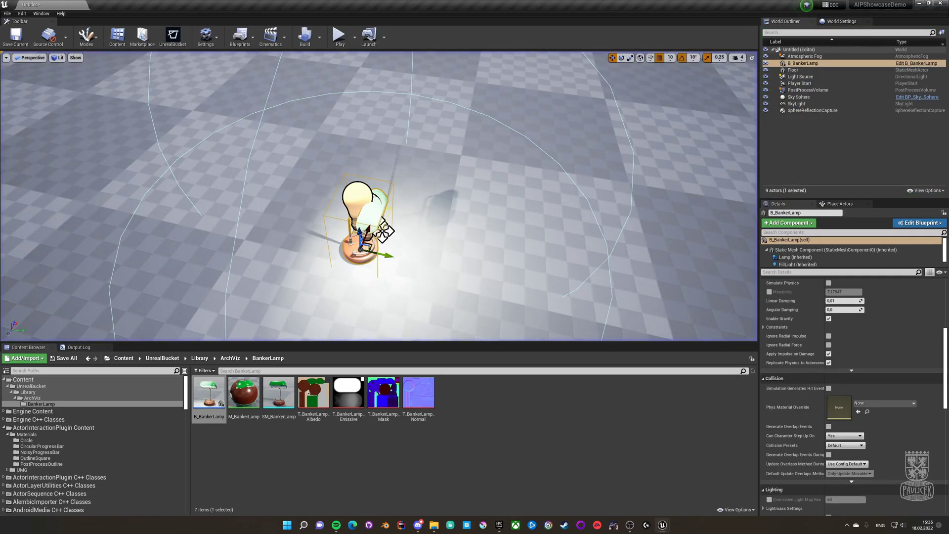
Reopen B_BankerLamp and add a Light Toggle getter feeding a NOT node.
double_click(209, 392)
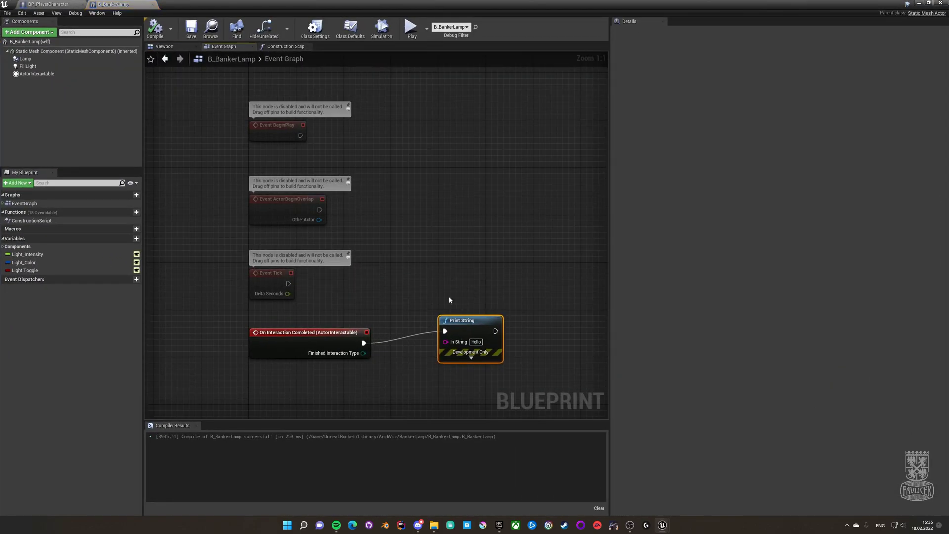
right_click_drag(449, 296, 431, 254)
left_click_drag(438, 282, 513, 377)
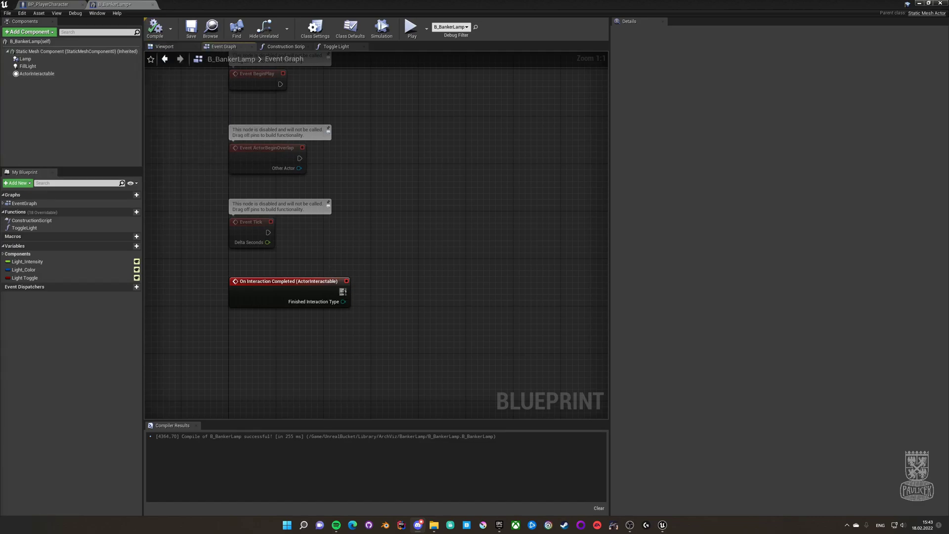
left_click_drag(24, 277, 311, 318)
left_click(324, 328)
type("not")
left_click(437, 382)
left_click_drag(420, 334, 379, 335)
key("q")
left_click(366, 302)
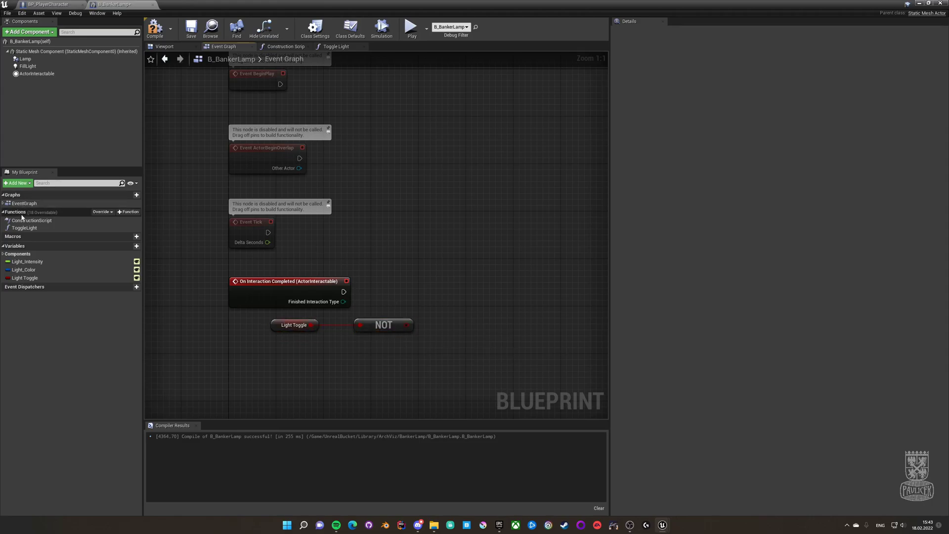
Call Toggle Light from the completed event with NOT Light Toggle as Condition, compile, save, and play.
left_click_drag(24, 227, 433, 272)
left_click_drag(344, 292, 465, 298)
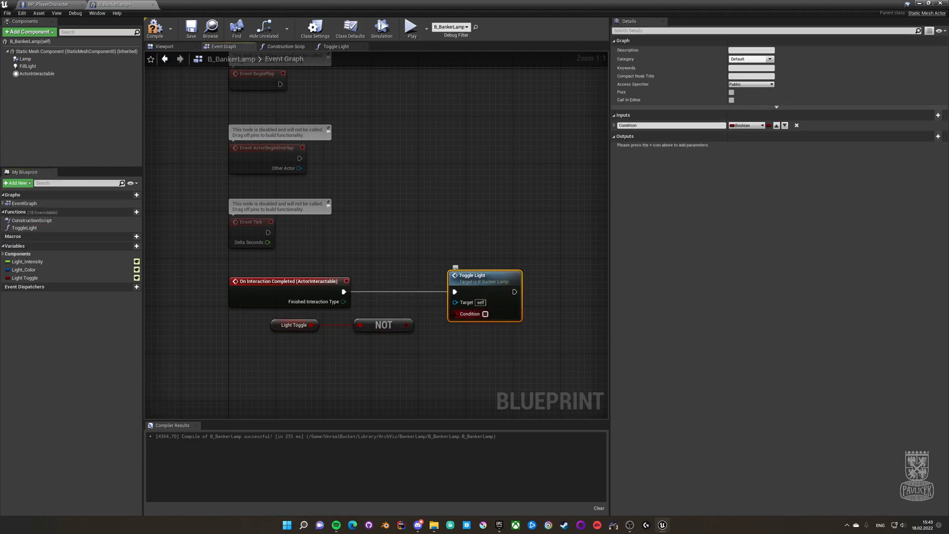
left_click_drag(406, 325, 455, 314)
left_click(154, 29)
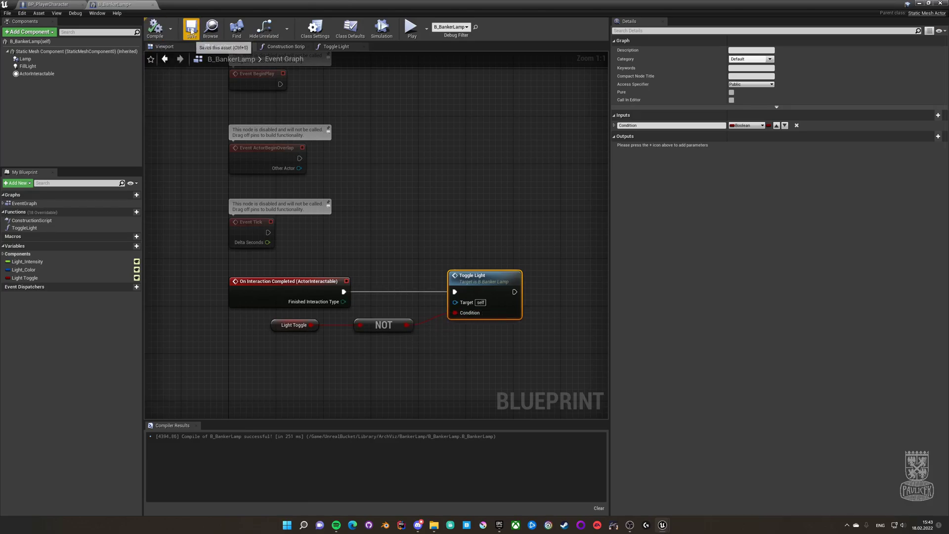
left_click(191, 31)
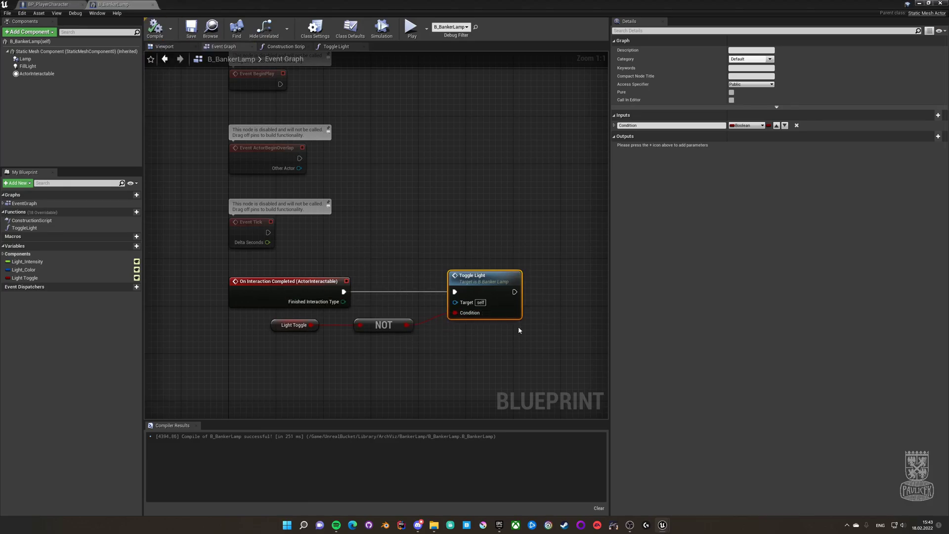
left_click(919, 3)
left_click(340, 38)
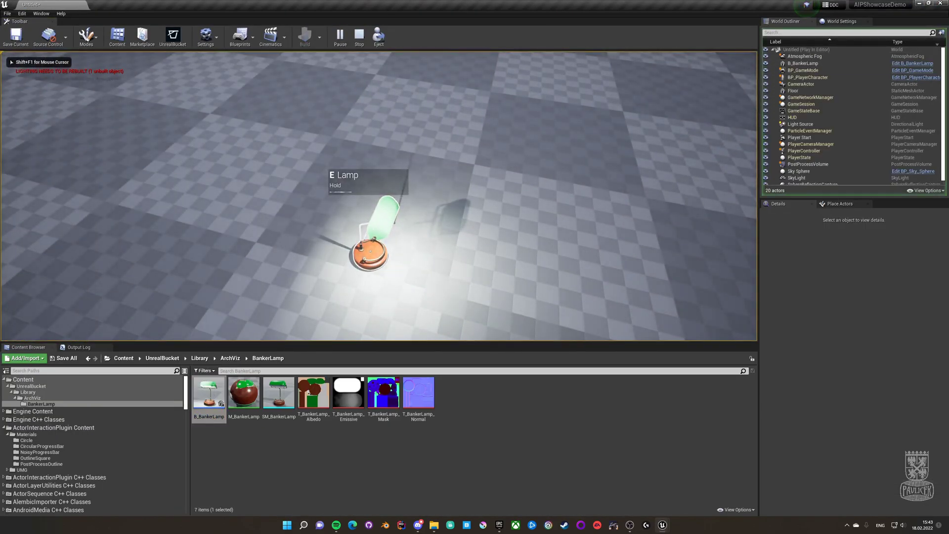
Hold E at the lamp twice to switch its light off and on, then stop playing.
key("e")
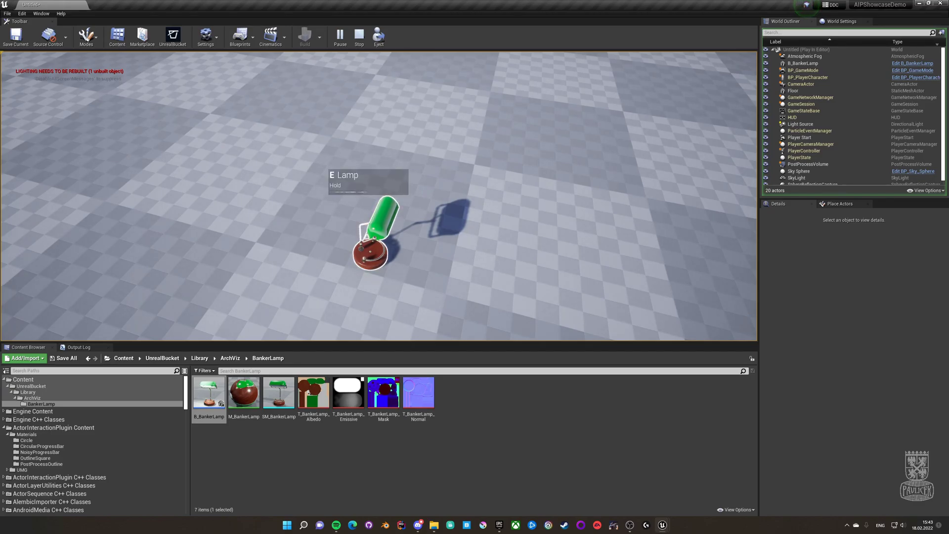
key("e")
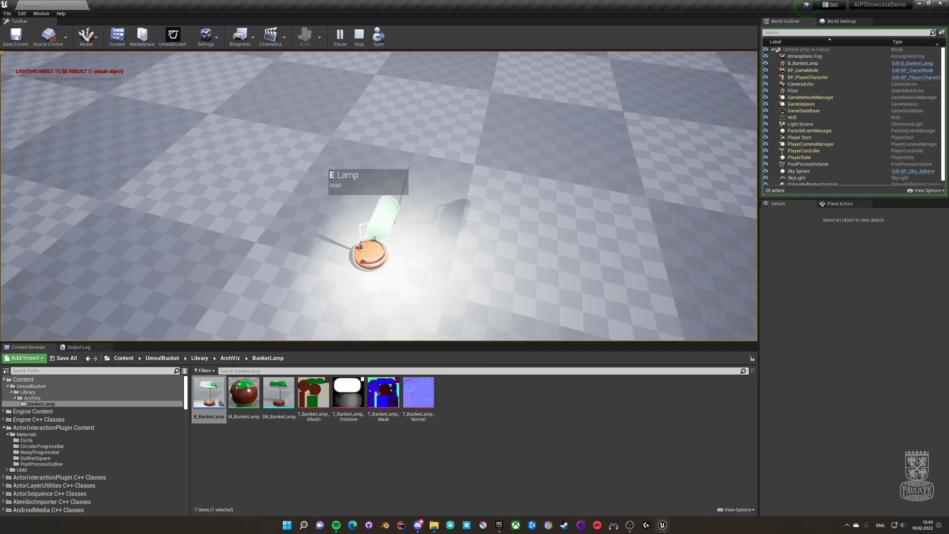
key("Escape")
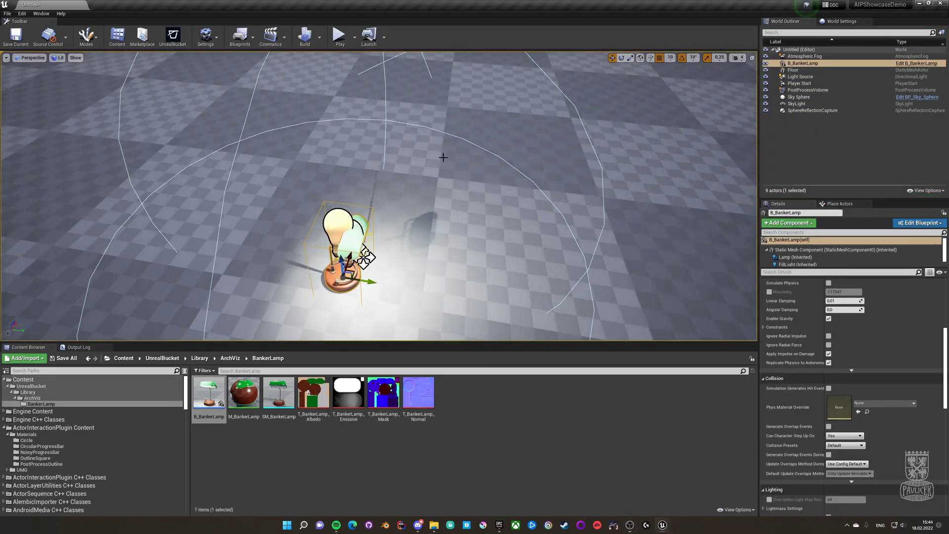
Reopen B_BankerLamp and pick WBP_InteractableActorWidget_Example3 as ActorInteractable's widget class.
double_click(222, 391)
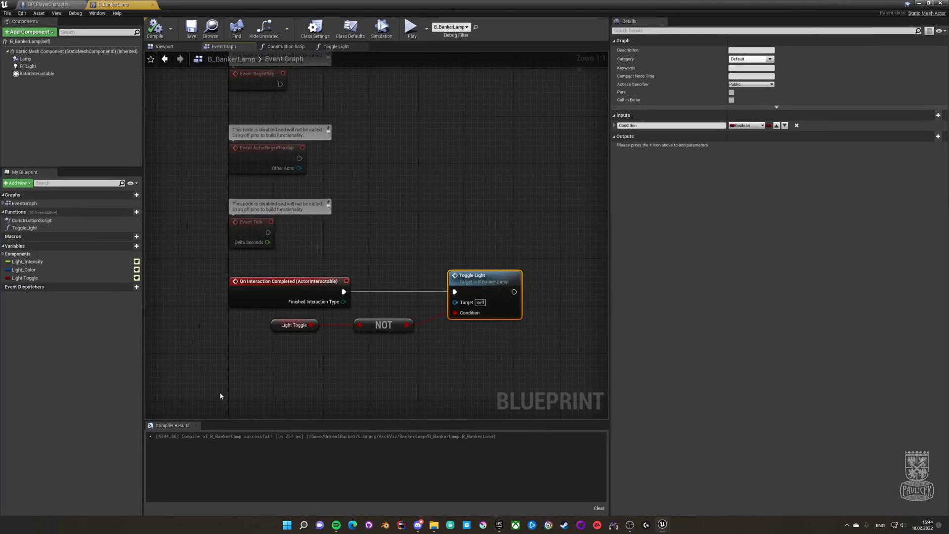
left_click(39, 74)
scroll(632, 237, "down", 5)
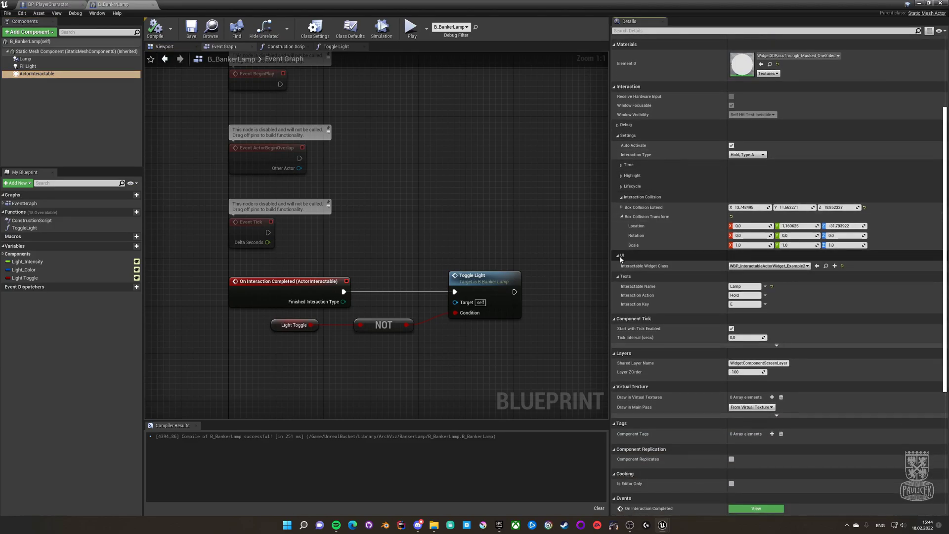
left_click(804, 266)
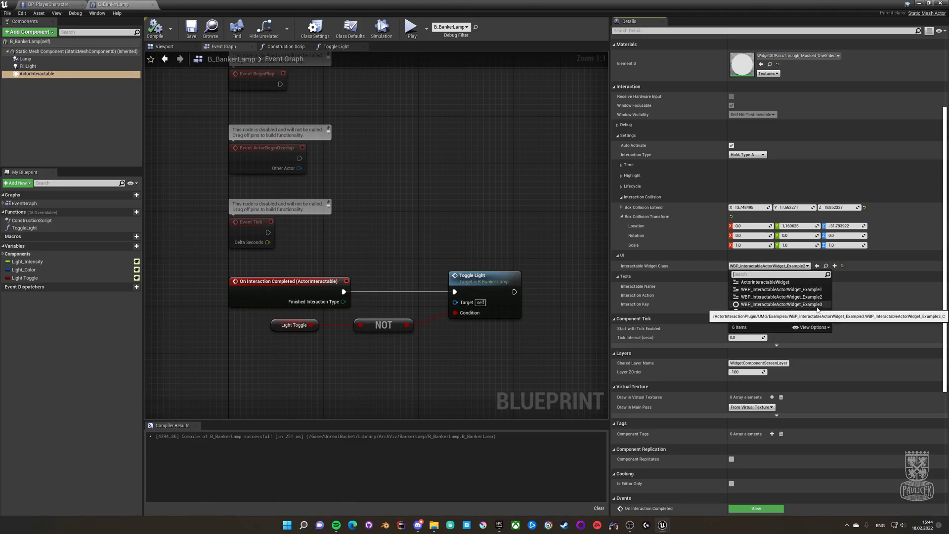
key("Escape")
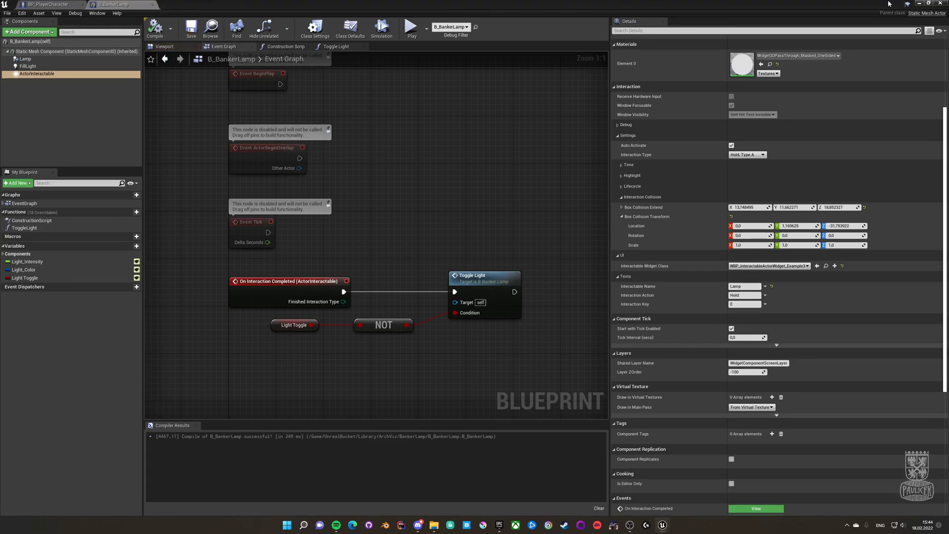
left_click(919, 3)
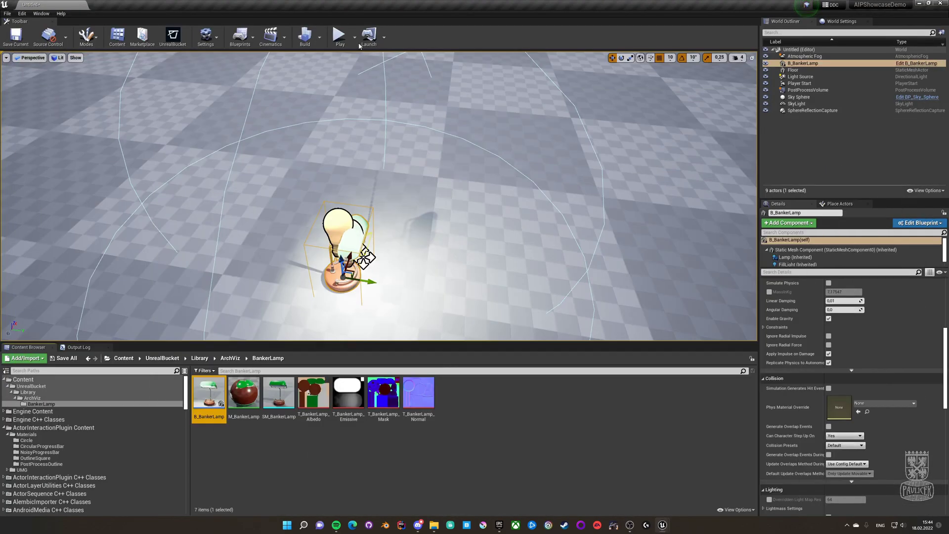
left_click(335, 33)
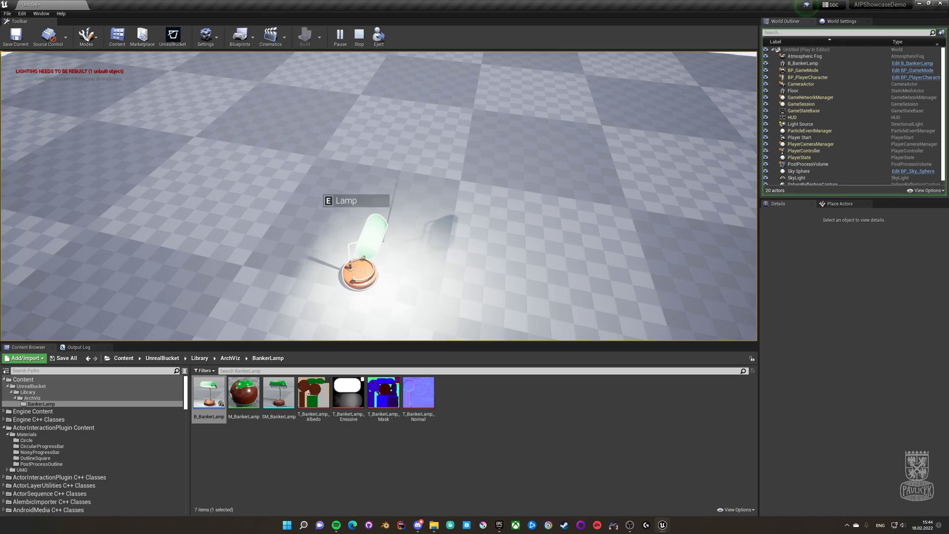
key("Escape")
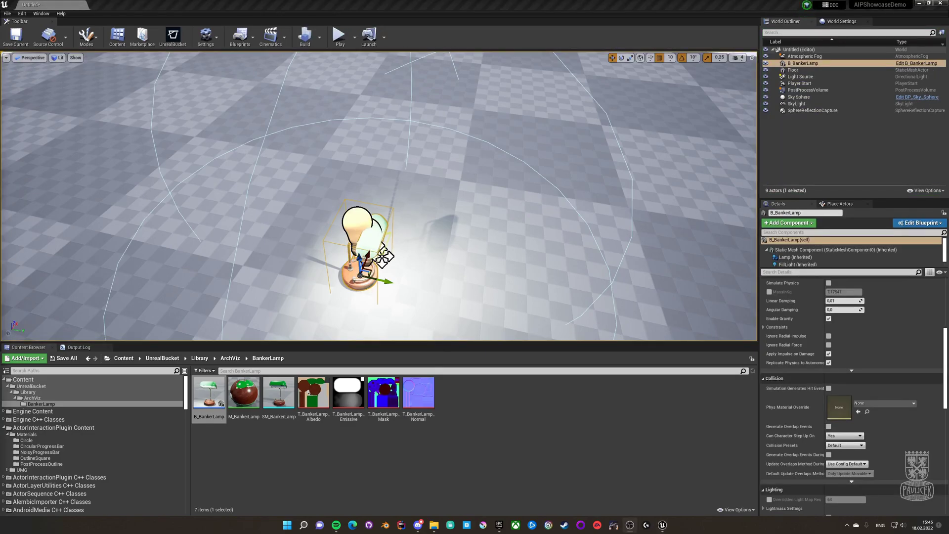